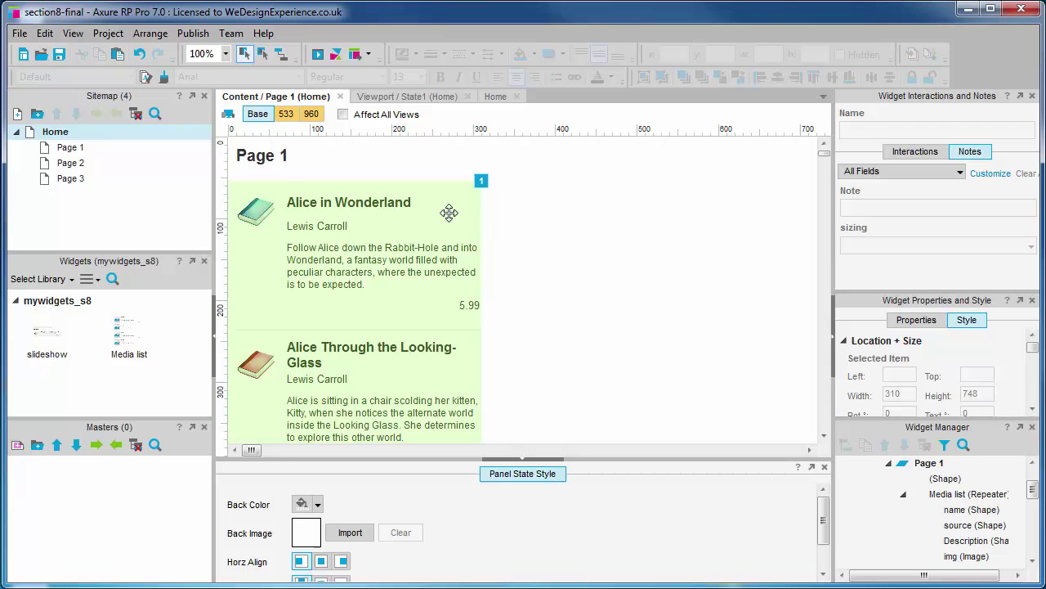
Select the Media list repeater of books on Page 1.
click(449, 212)
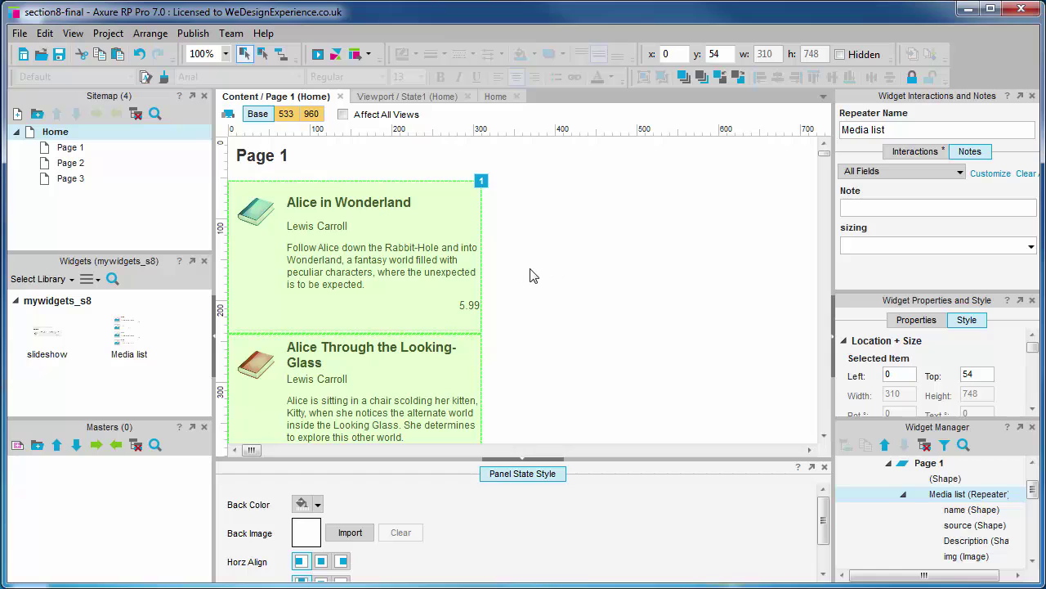
Move the book list further down the page and switch to the Default widget library.
click(432, 253)
drag(431, 259, 432, 293)
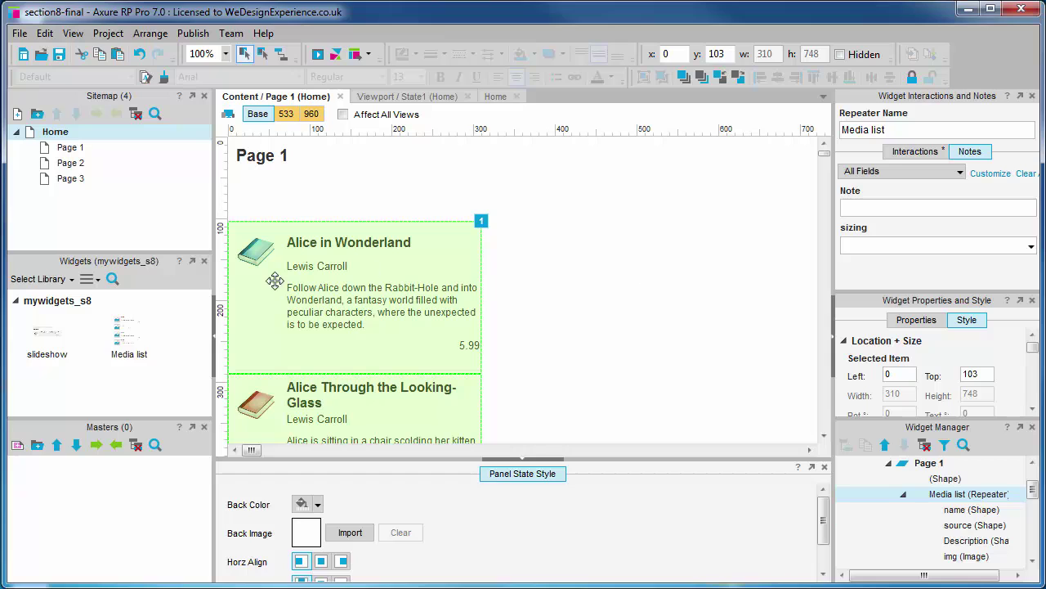
click(71, 279)
click(57, 321)
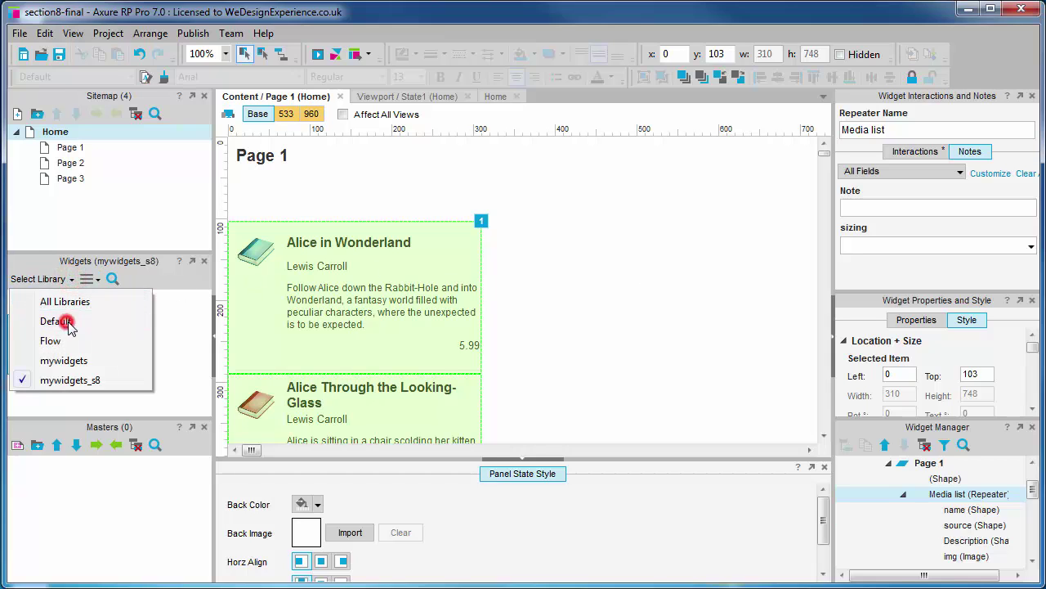
Place a droplist above the book list and name it 'author filter'.
drag(205, 310, 205, 363)
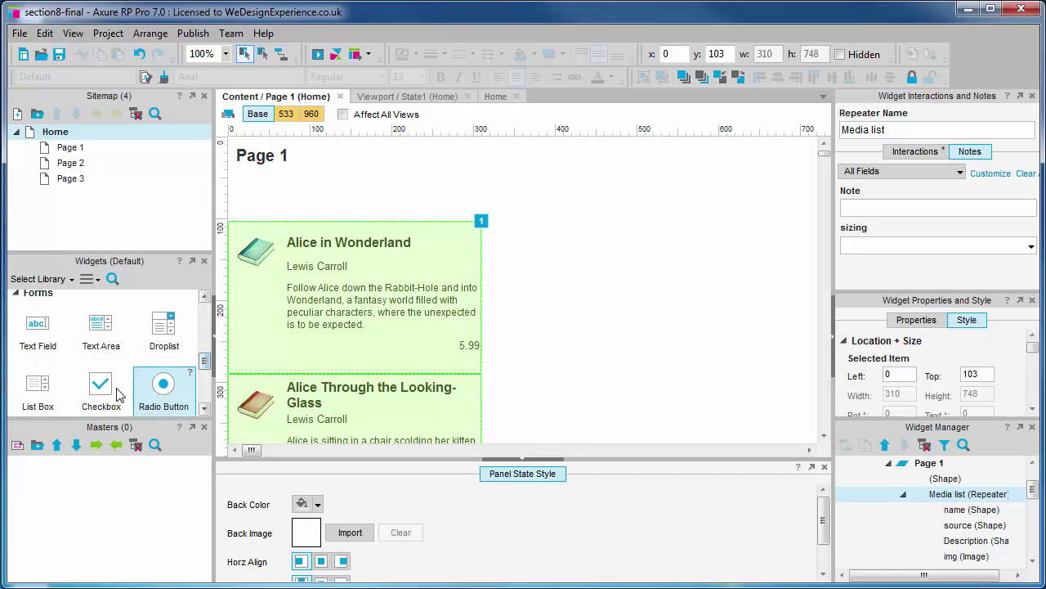
click(174, 326)
drag(187, 326, 405, 198)
click(903, 132)
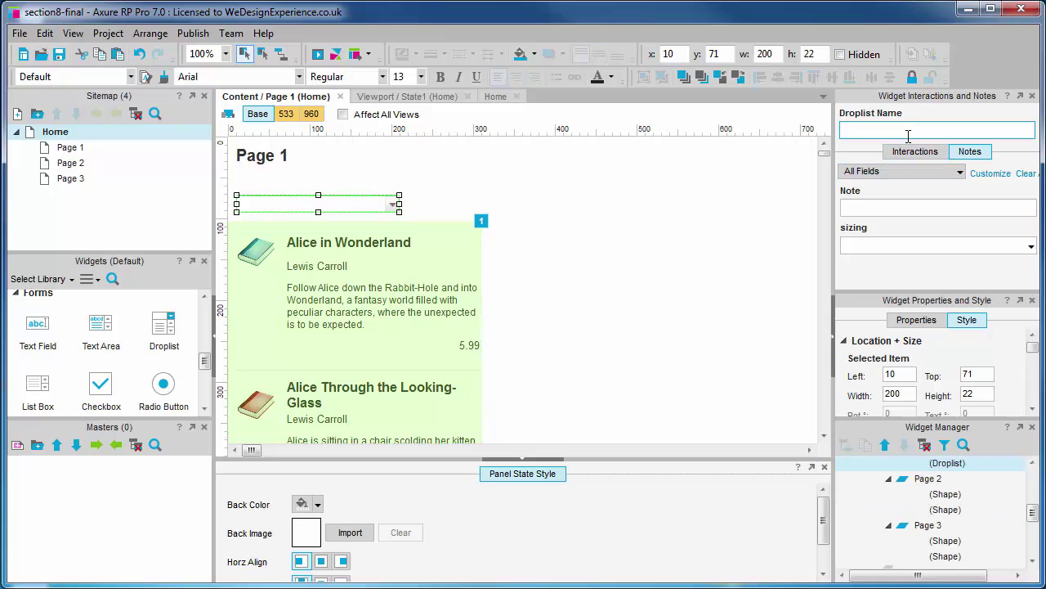
text(author filter)
click(510, 187)
Give the droplist the options All (default), Lewis Carroll and Jules Verne.
double_click(326, 202)
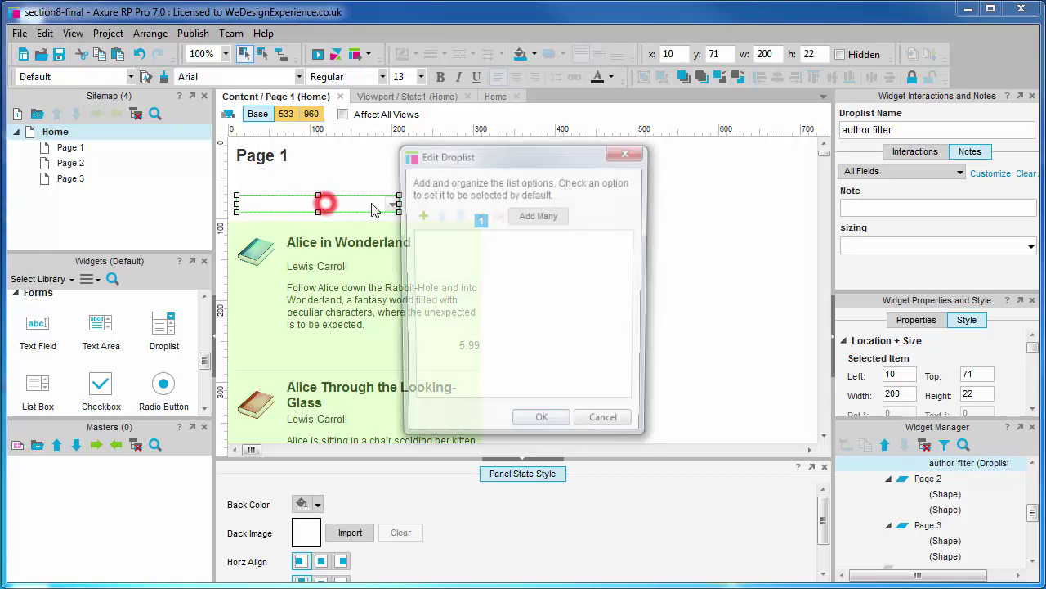
click(416, 216)
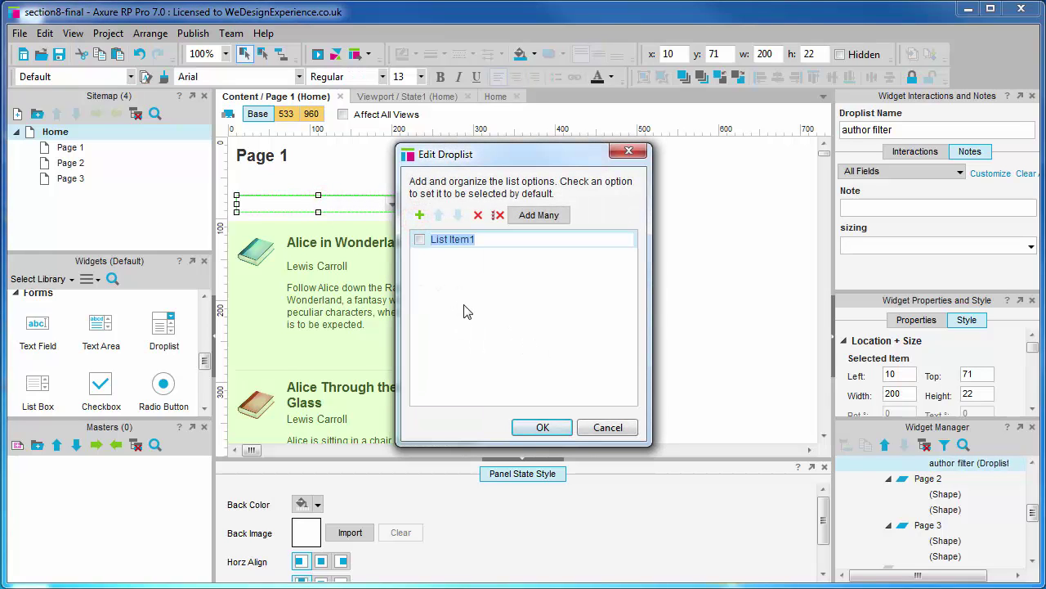
text(All)
click(419, 239)
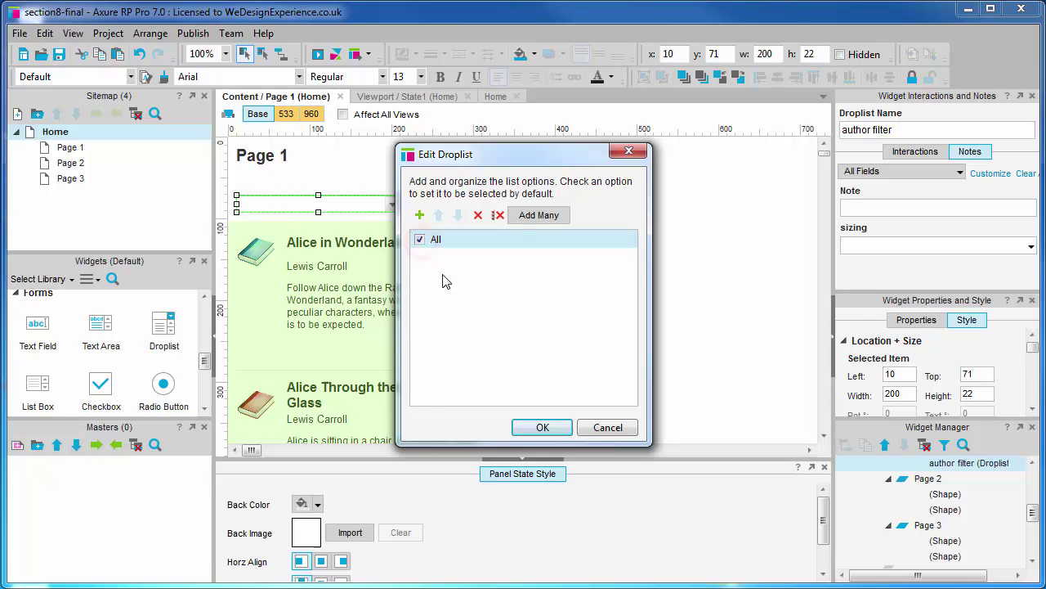
click(420, 216)
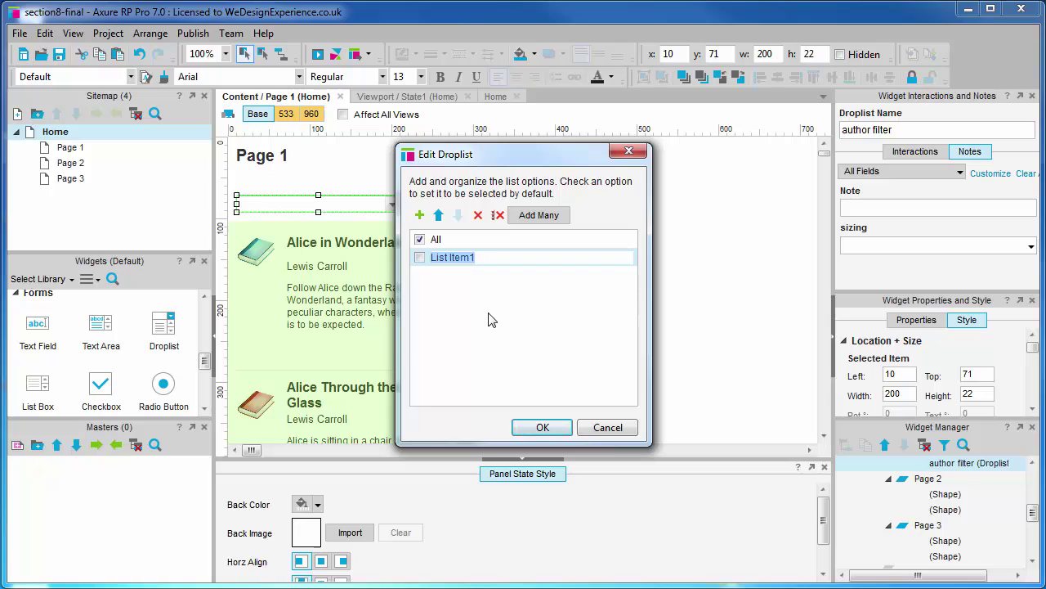
text(Lewis Carroll)
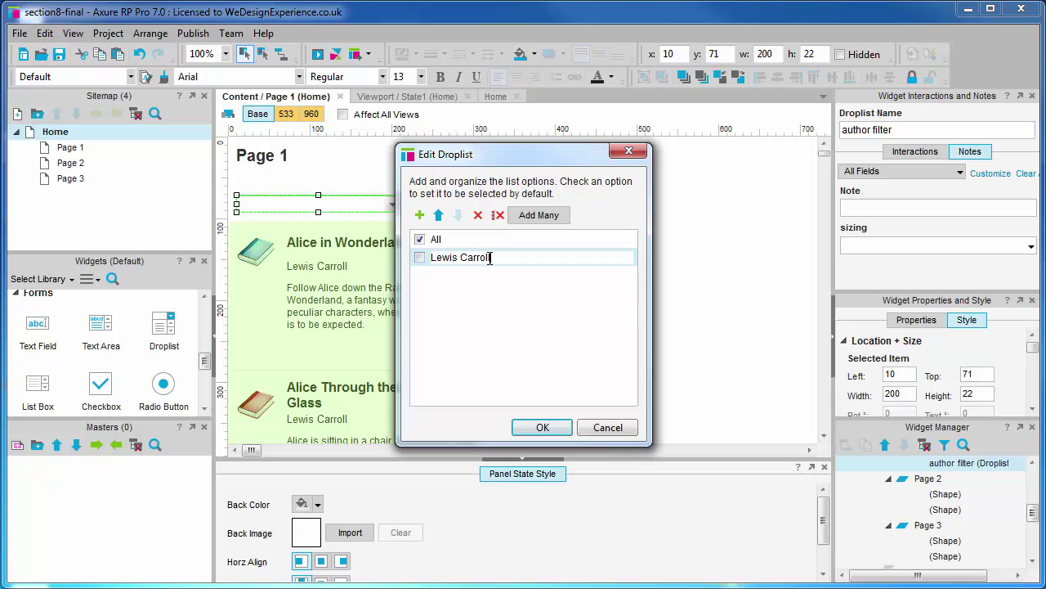
click(420, 215)
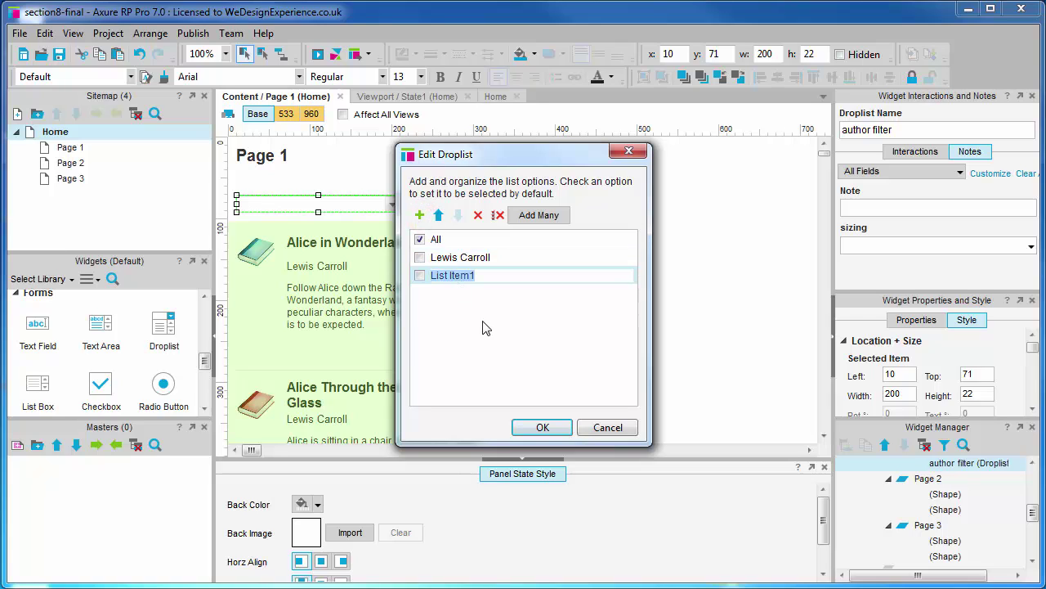
text(Jules Verne)
click(545, 428)
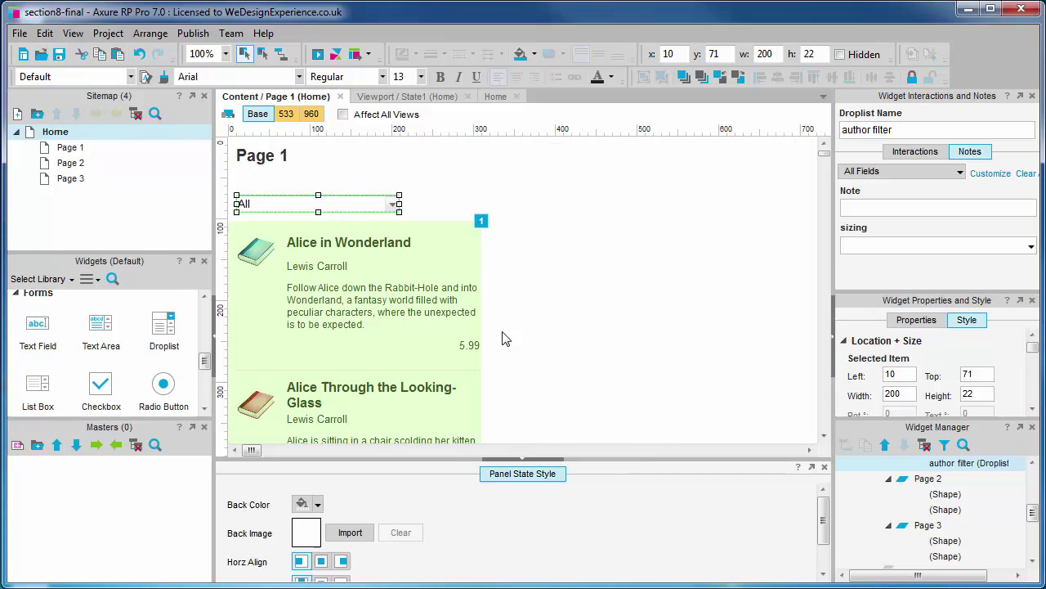
Place a text label reading 'Author' above the author filter droplist.
drag(205, 357, 206, 278)
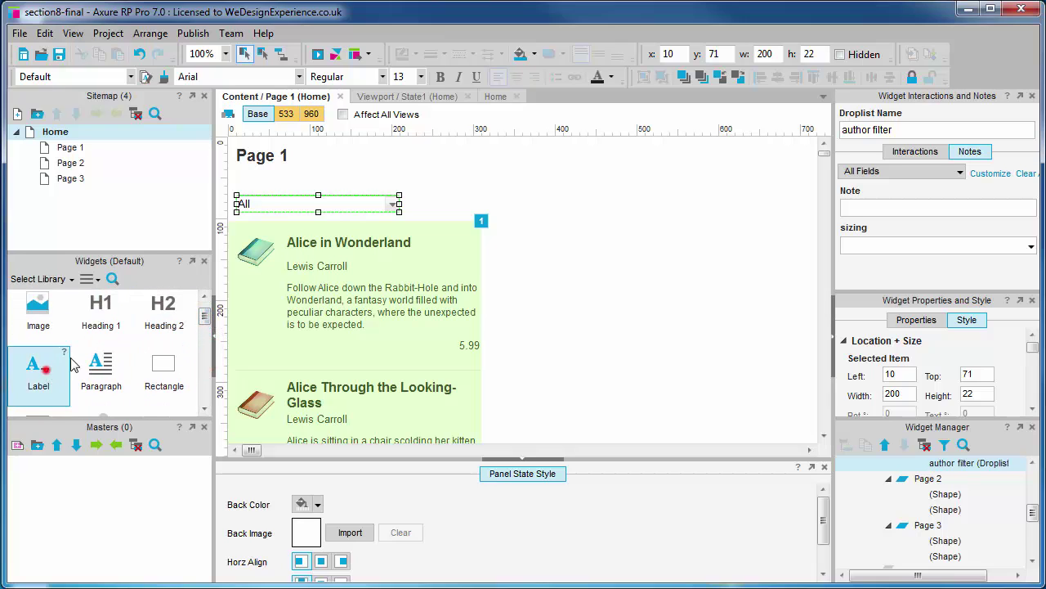
drag(72, 363, 239, 173)
text(Auth)
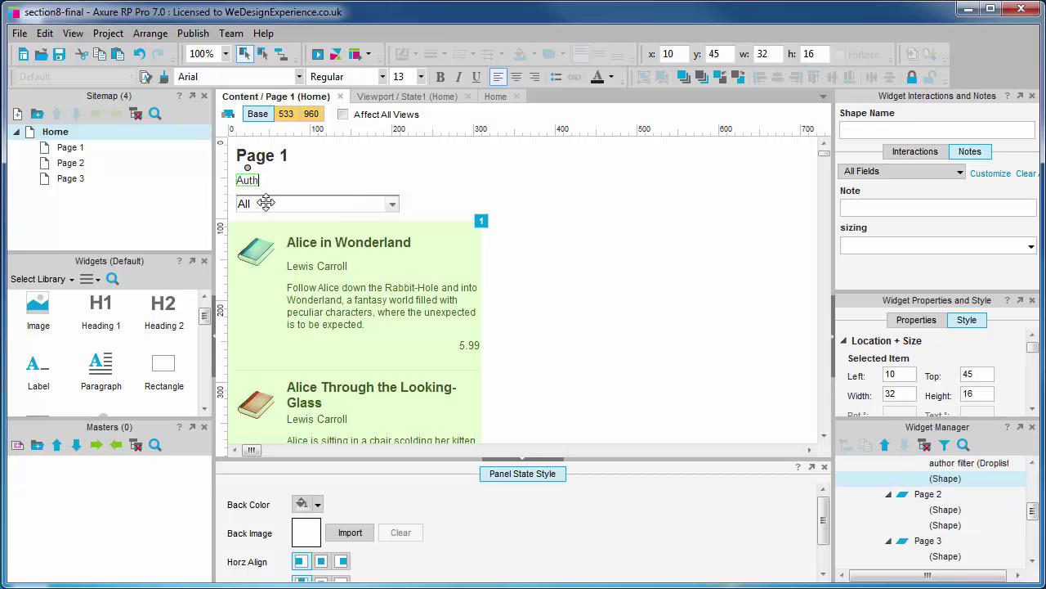
text(or)
click(683, 284)
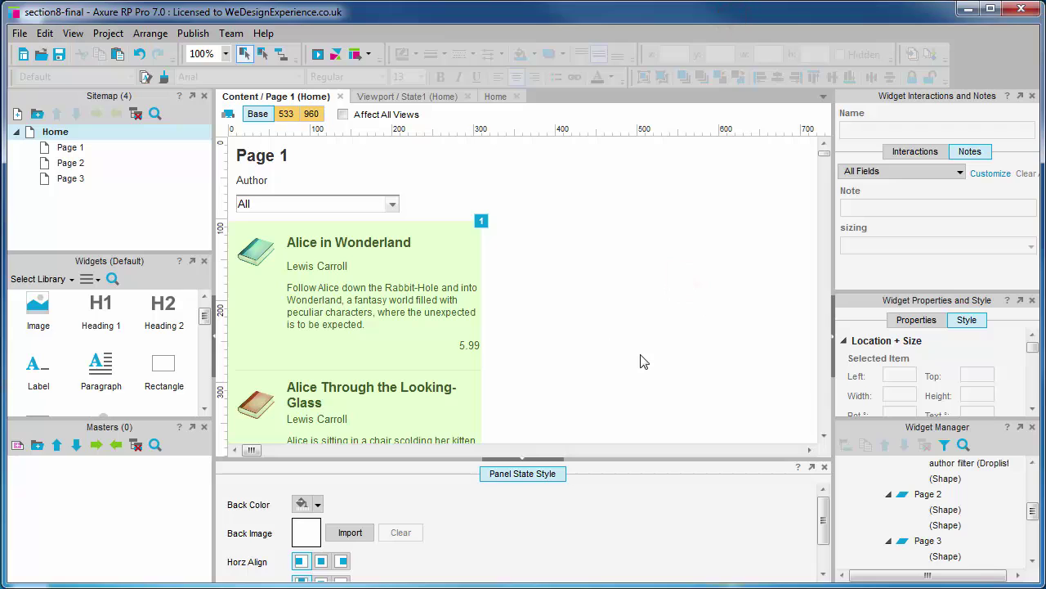
click(345, 202)
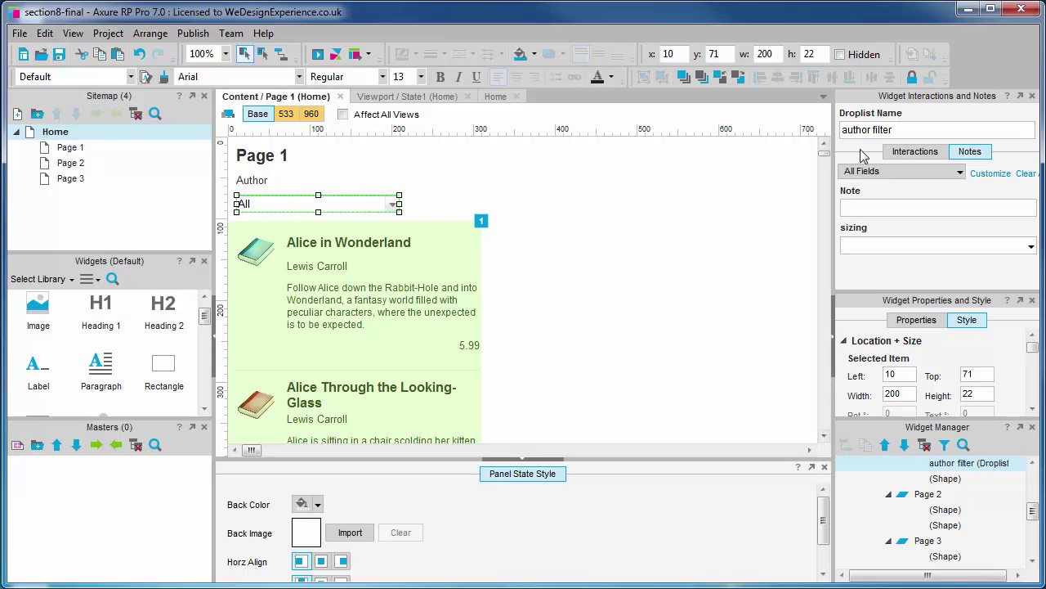
Create an OnSelectionChange case conditioned on the droplist's selected option equalling All.
click(897, 153)
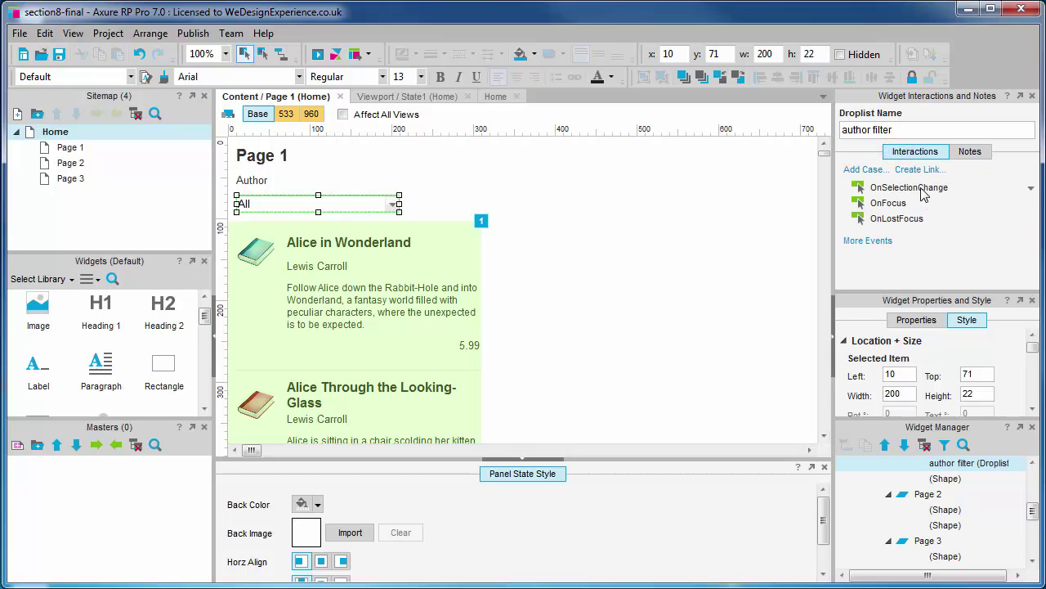
click(921, 187)
double_click(922, 187)
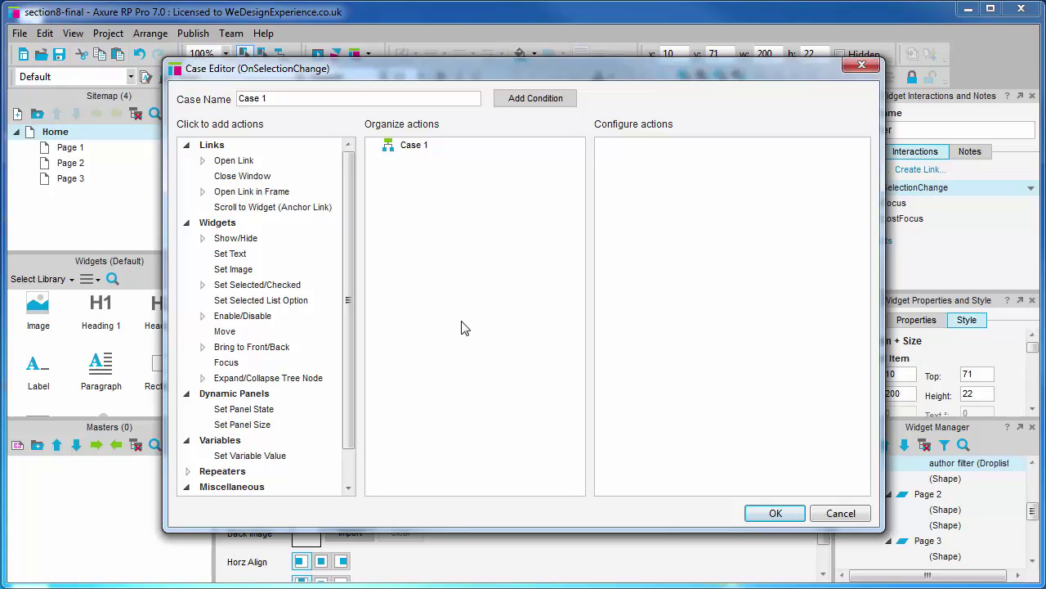
click(535, 98)
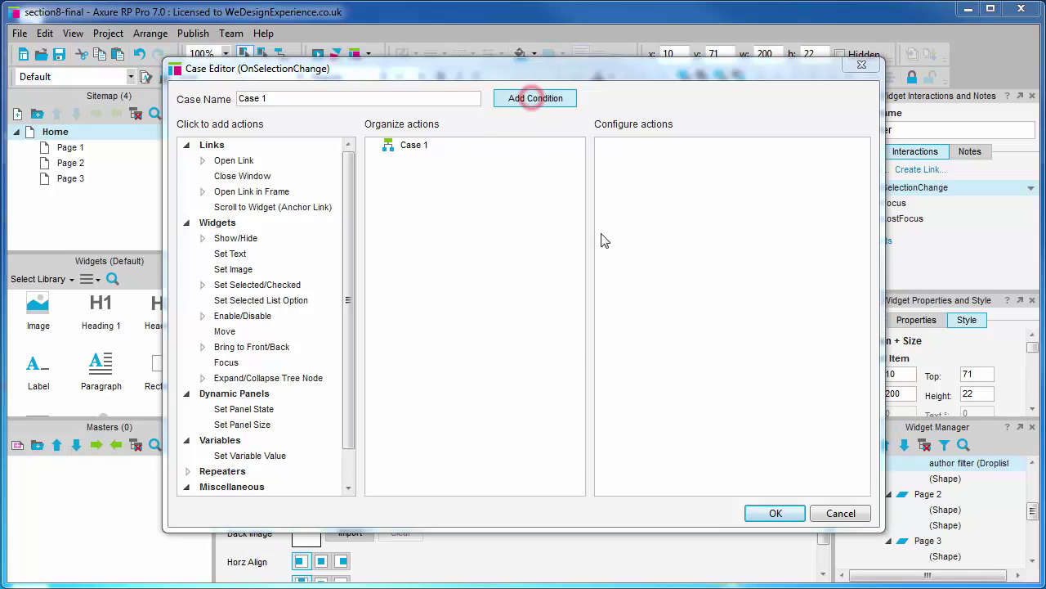
click(385, 182)
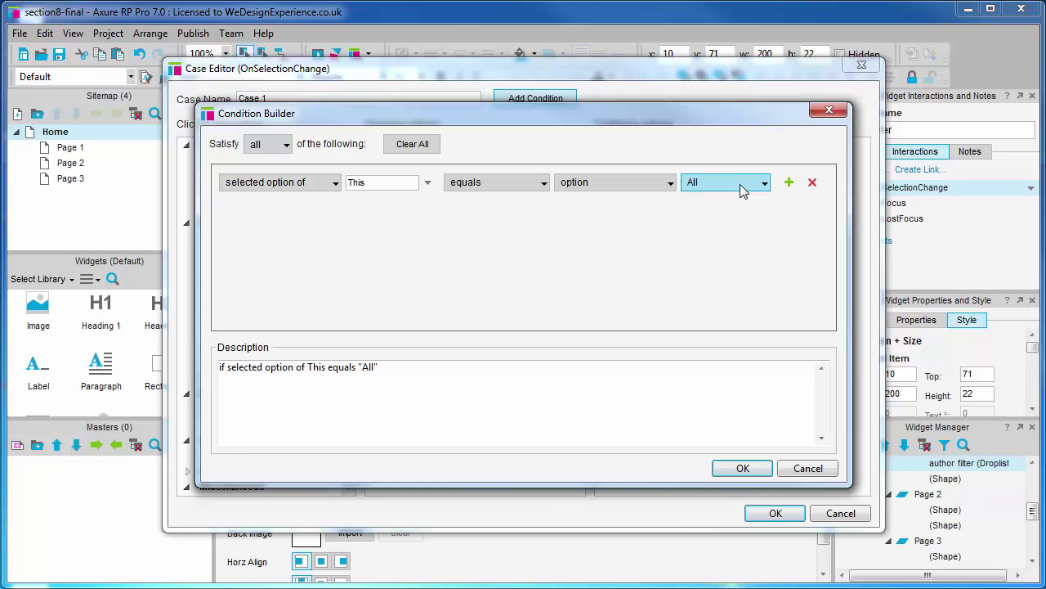
Confirm the All condition and name the case 'Display all authors'.
click(717, 465)
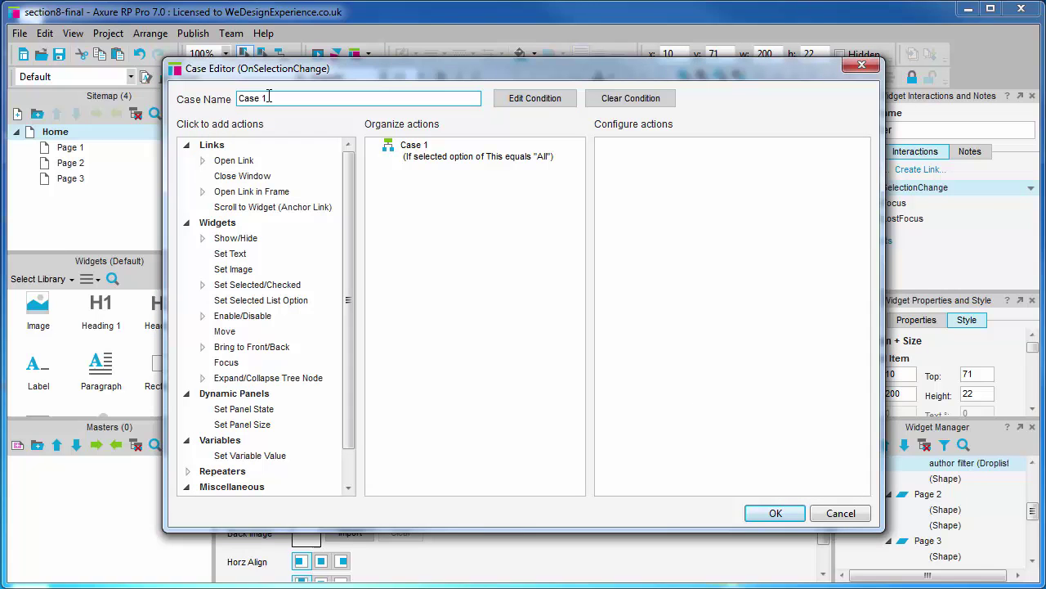
drag(267, 98, 236, 99)
text(Display all authors)
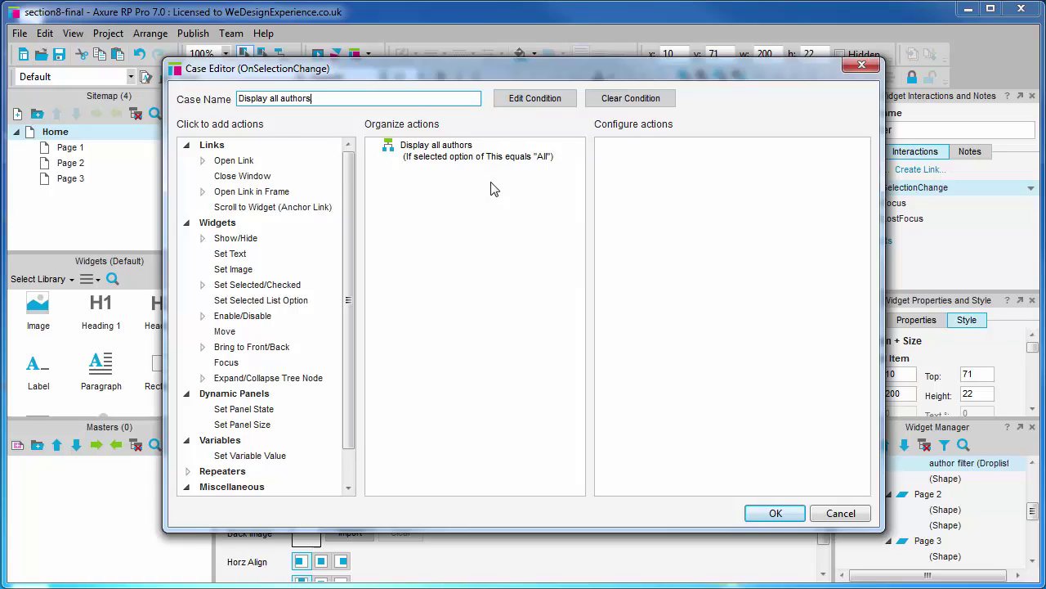
click(492, 157)
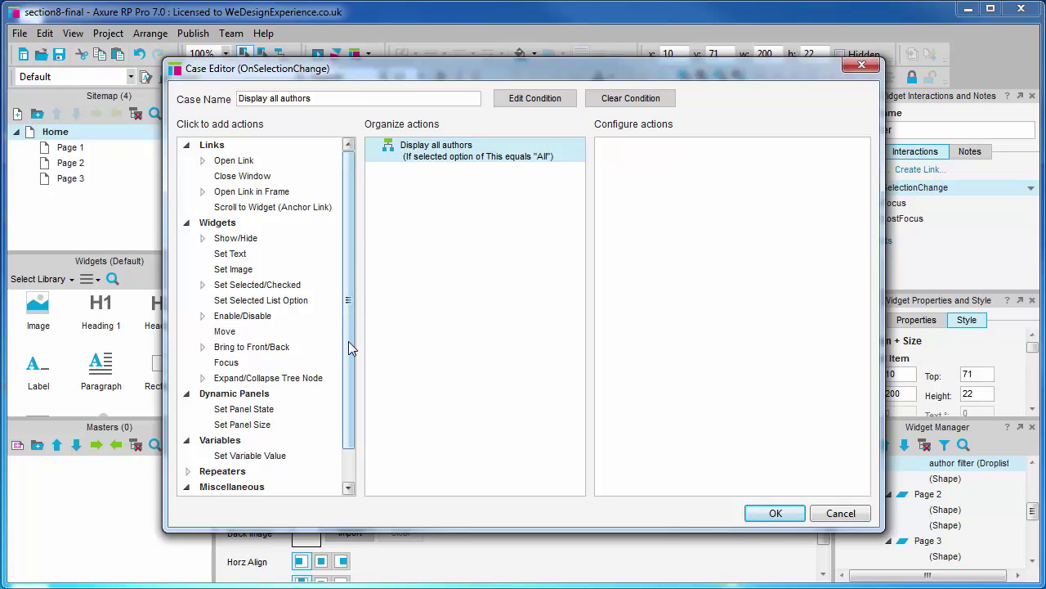
Add a Remove Filter action that removes all filters from the Media list repeater.
drag(349, 345, 344, 423)
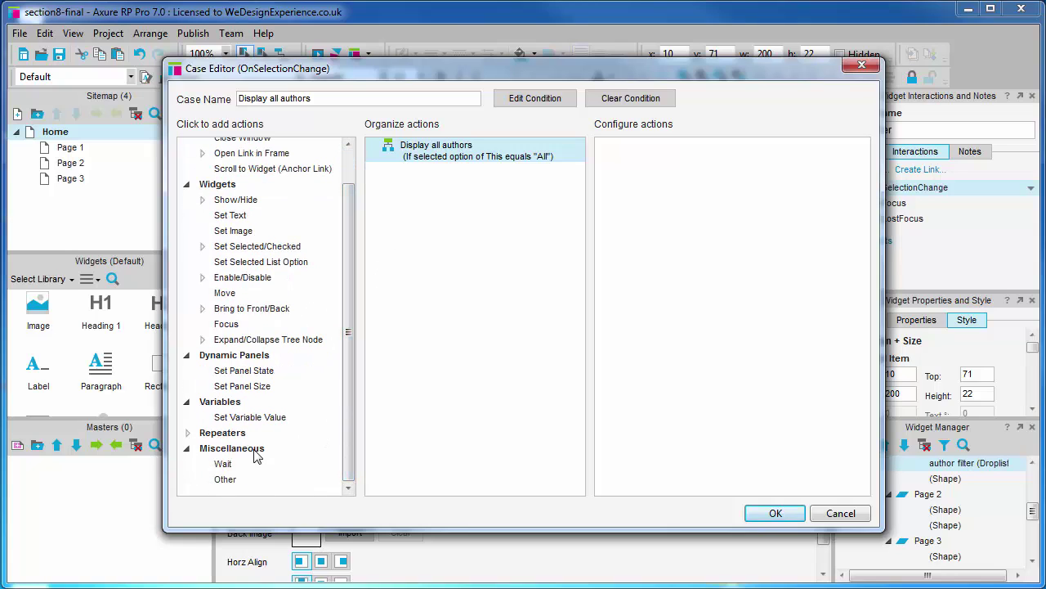
click(187, 433)
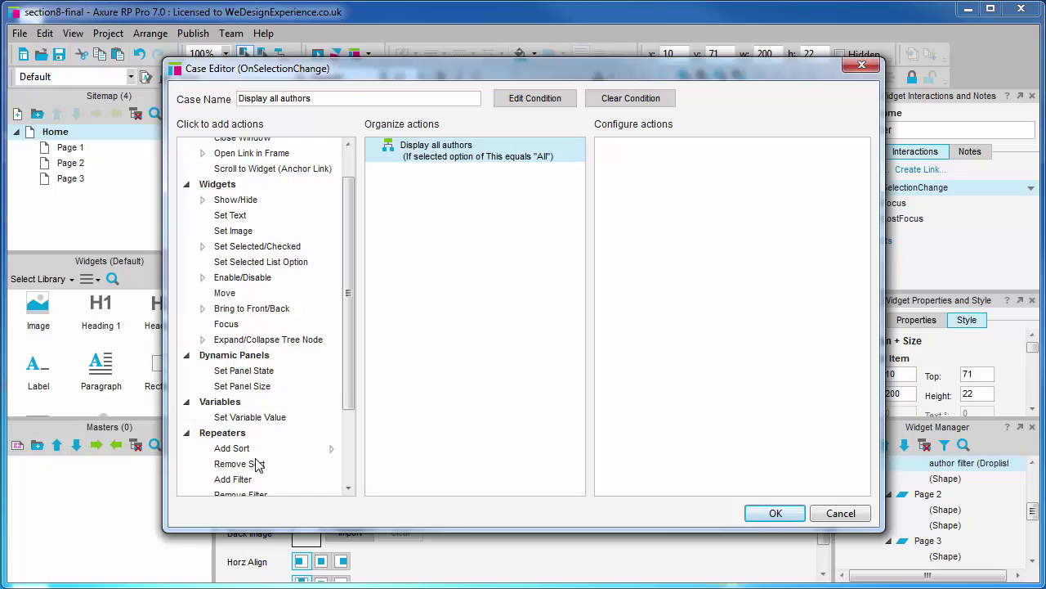
drag(349, 368, 349, 423)
click(246, 429)
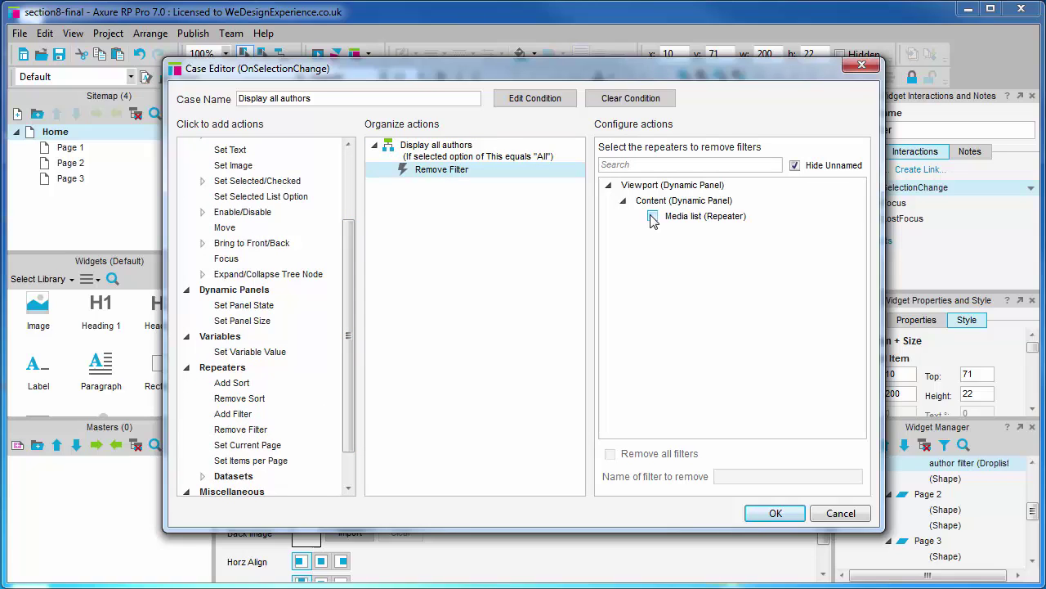
click(652, 216)
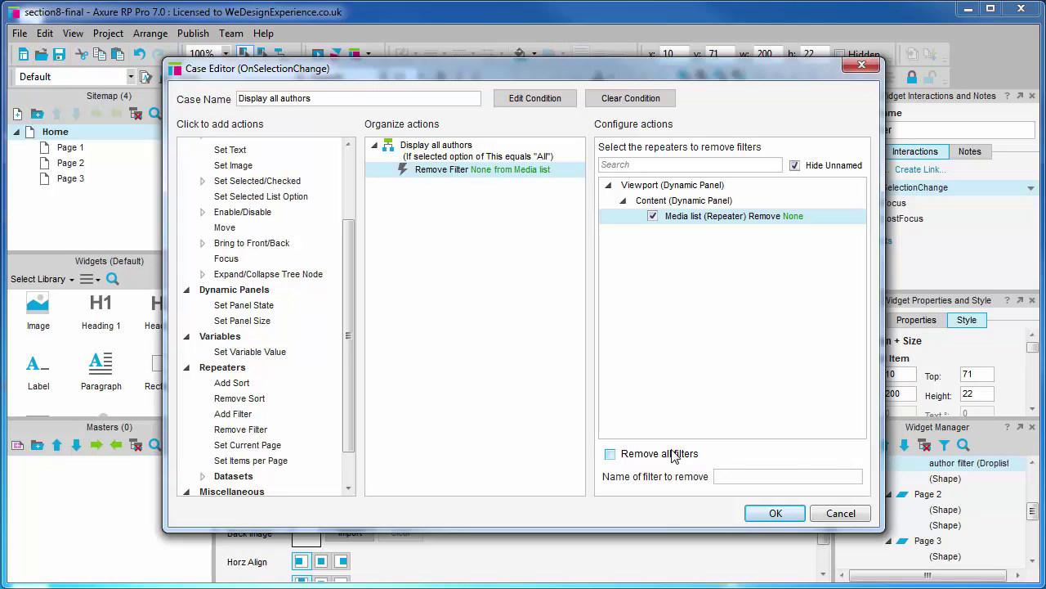
click(612, 455)
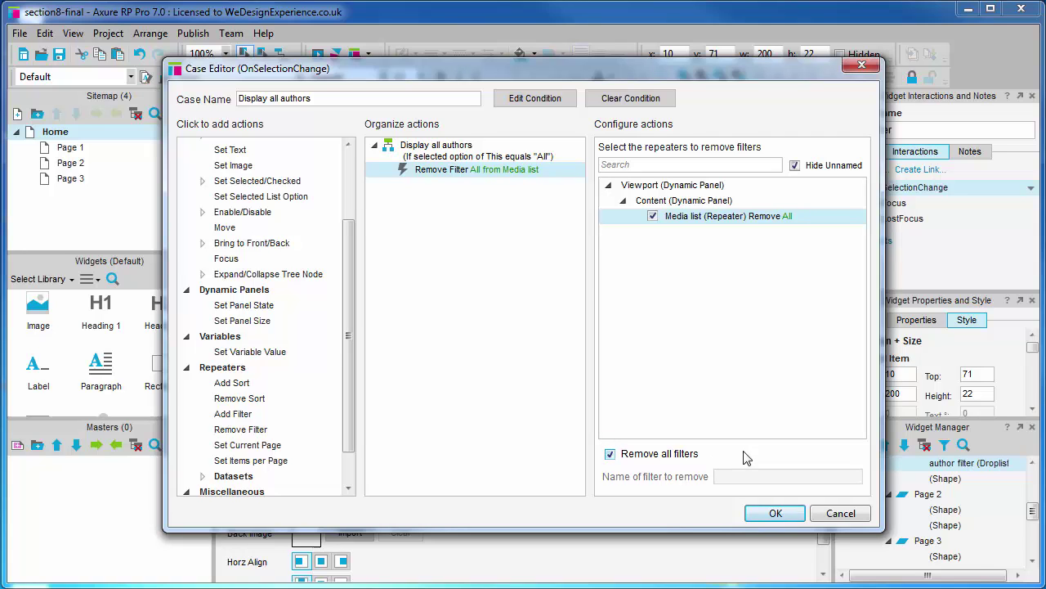
click(775, 515)
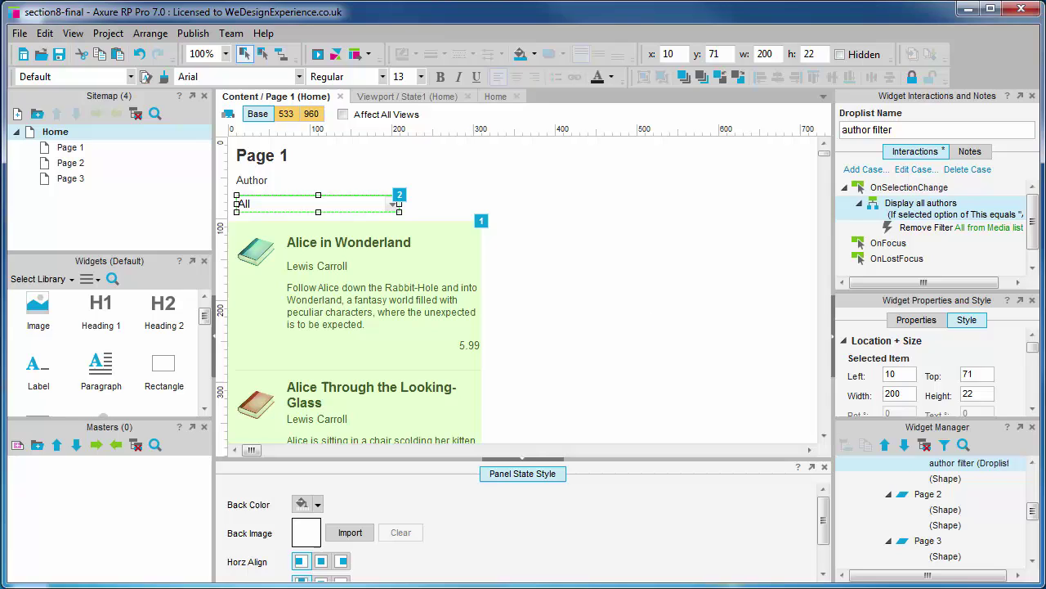
Add a second selection-change case named 'Display Lewis'.
click(896, 202)
click(863, 169)
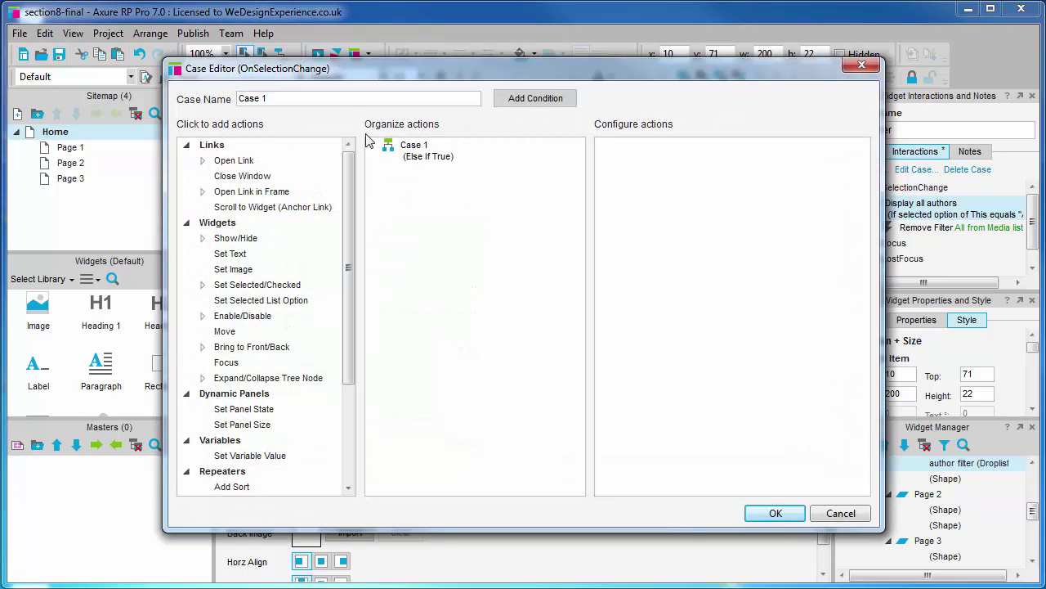
click(343, 100)
double_click(314, 100)
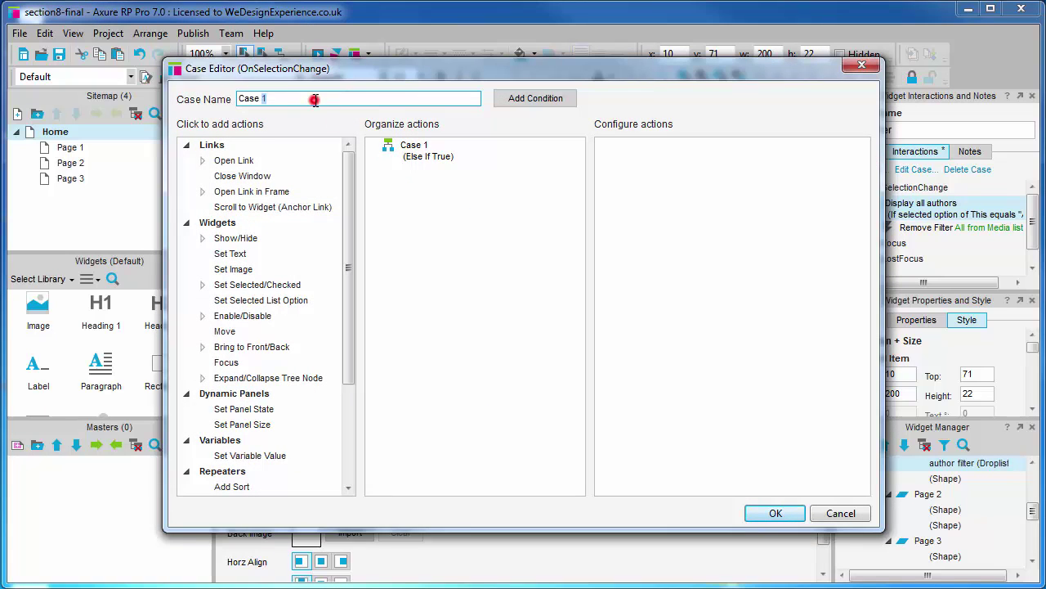
drag(314, 100, 238, 101)
text(Display Lewis)
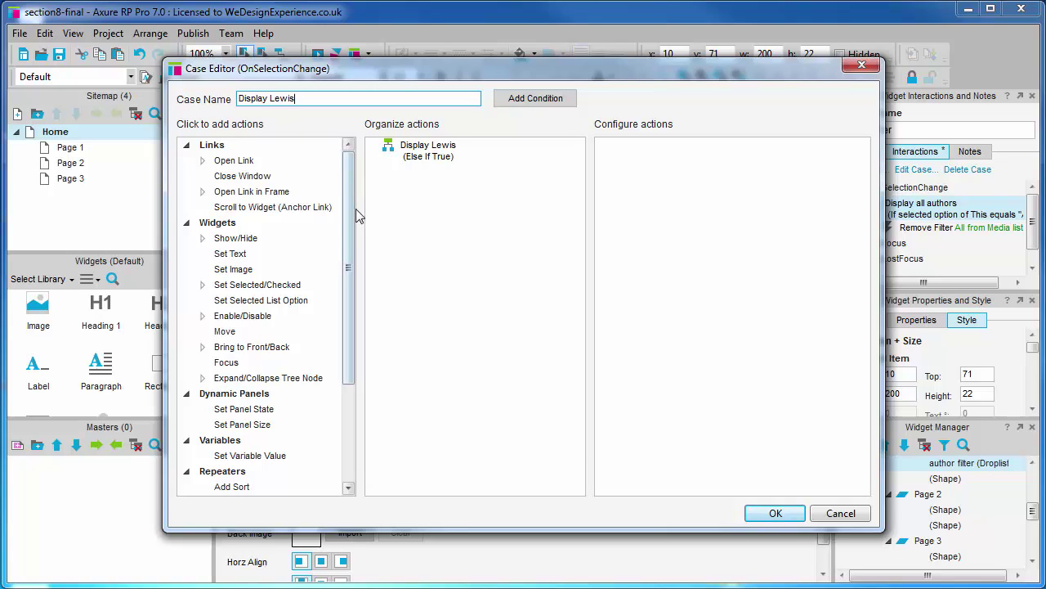
Condition the Display Lewis case on the selected option equalling Lewis Carroll.
click(535, 98)
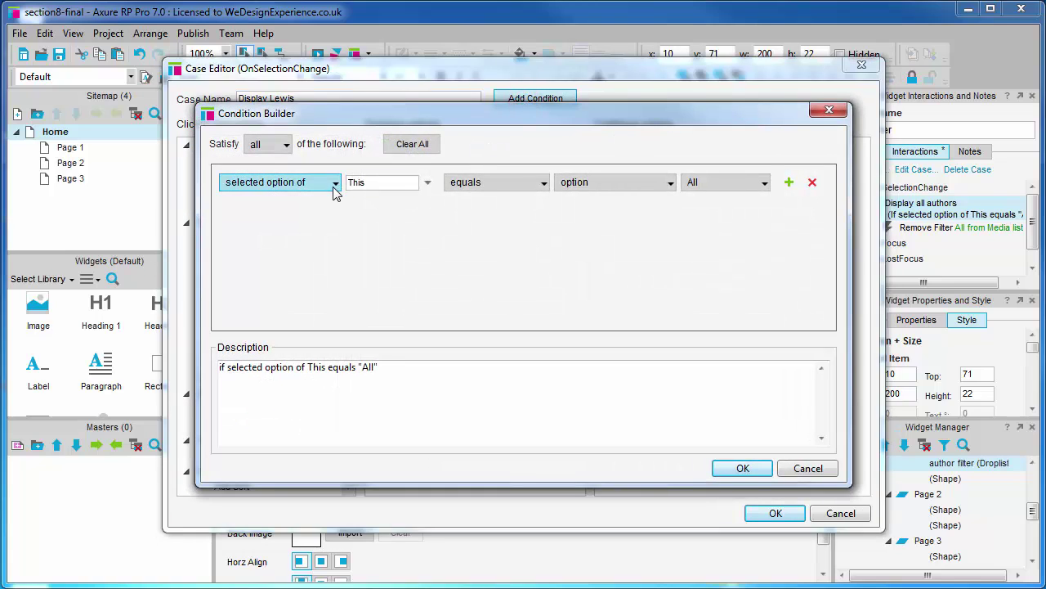
click(738, 184)
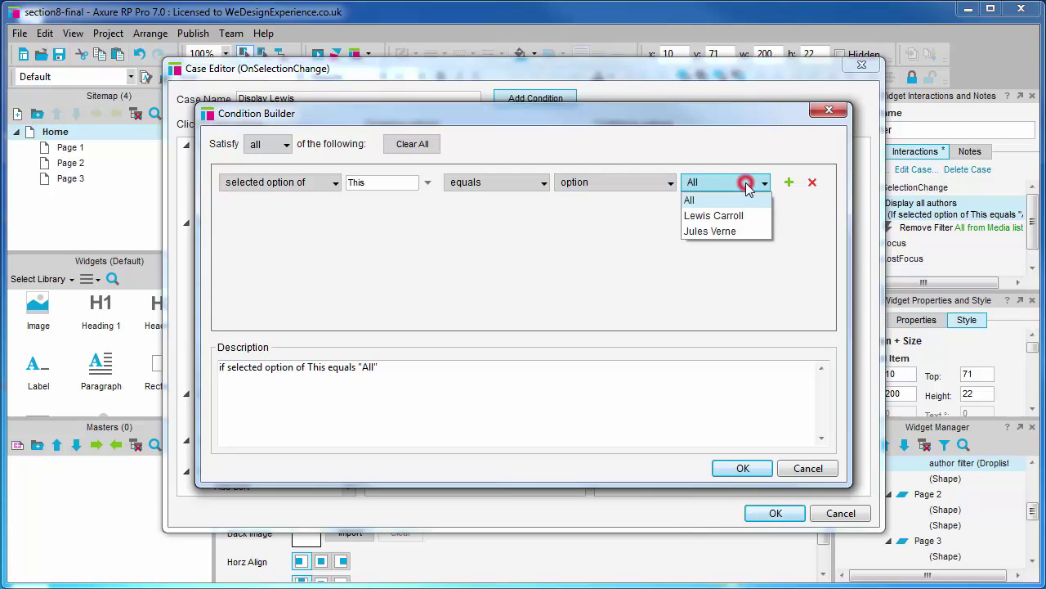
click(734, 217)
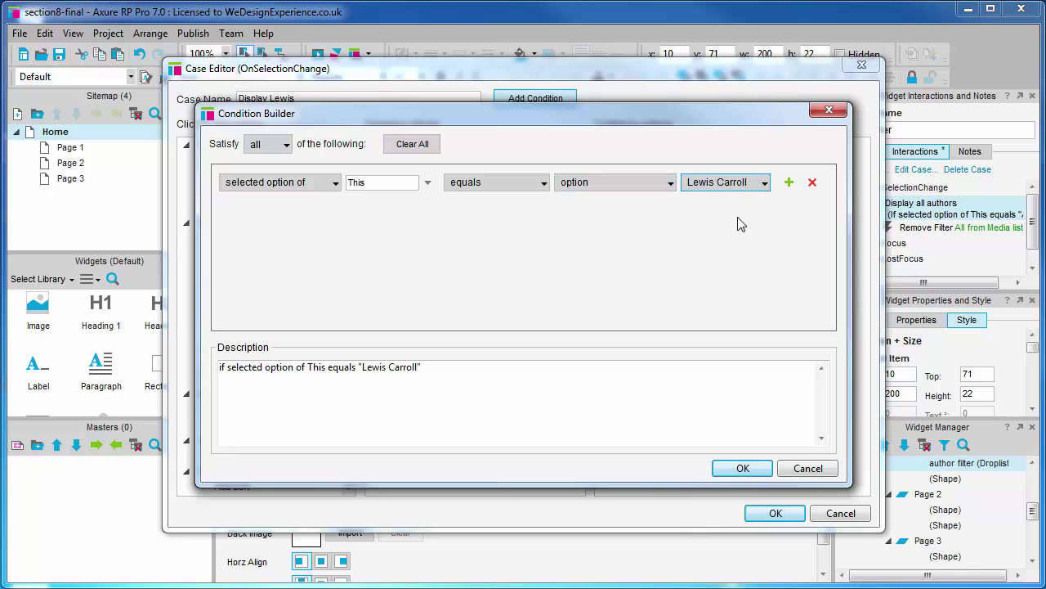
click(747, 469)
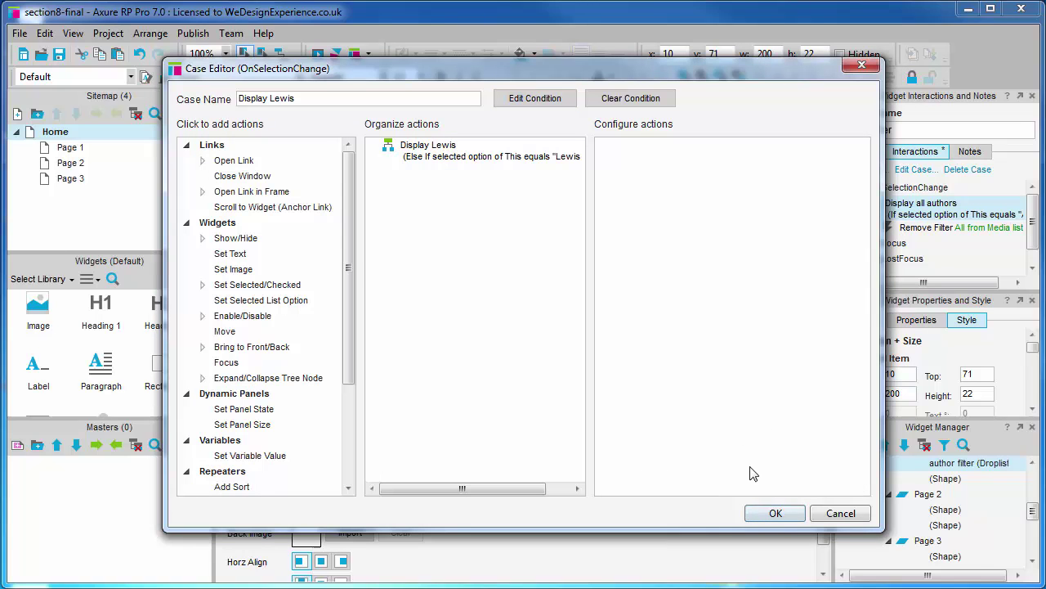
drag(351, 262, 354, 341)
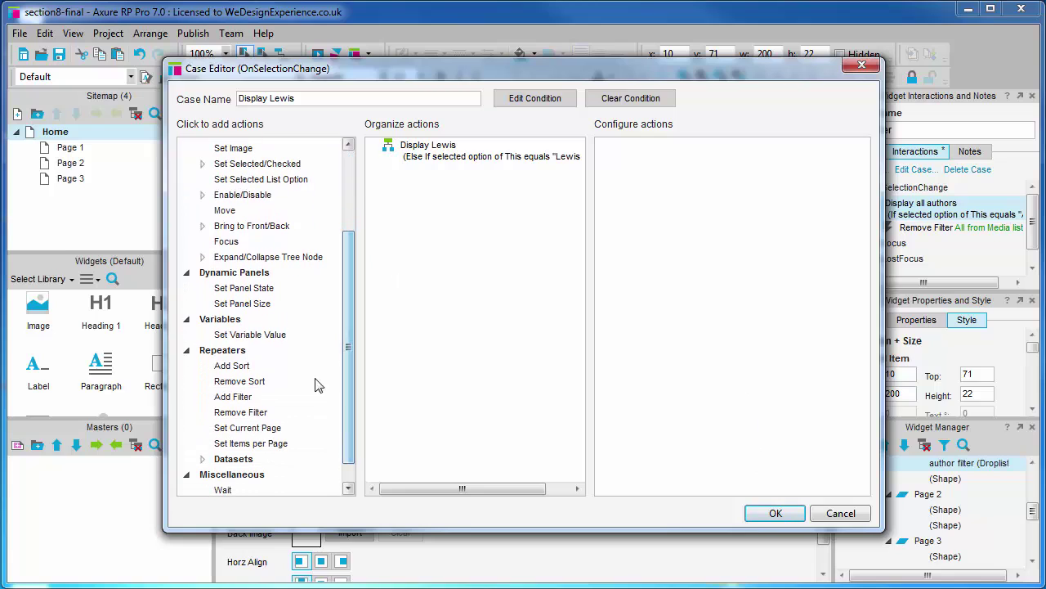
Add a filter named 'author' on the Media list repeater to the Display Lewis case.
click(251, 398)
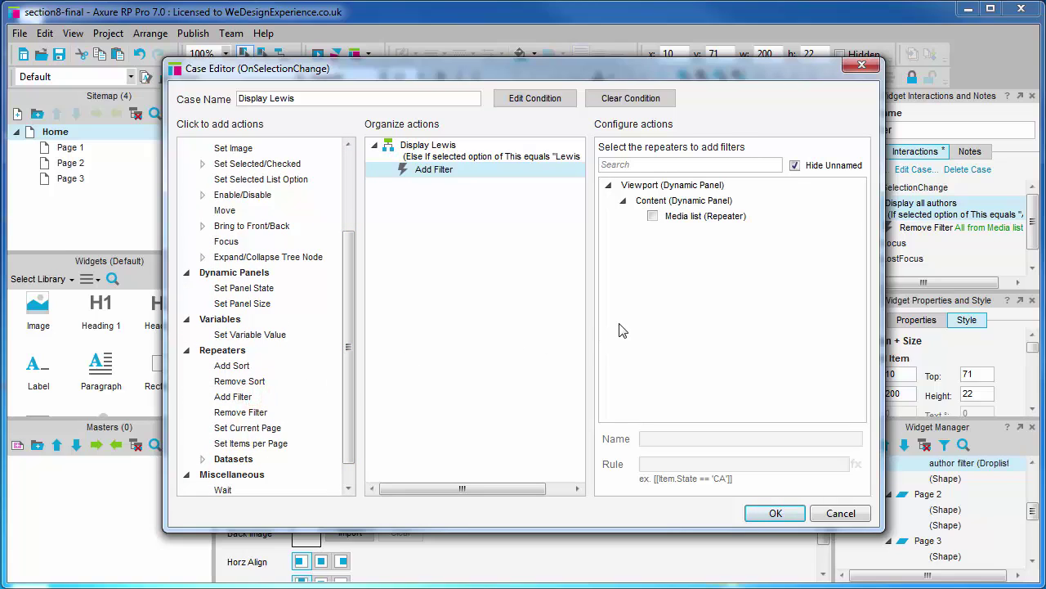
click(653, 216)
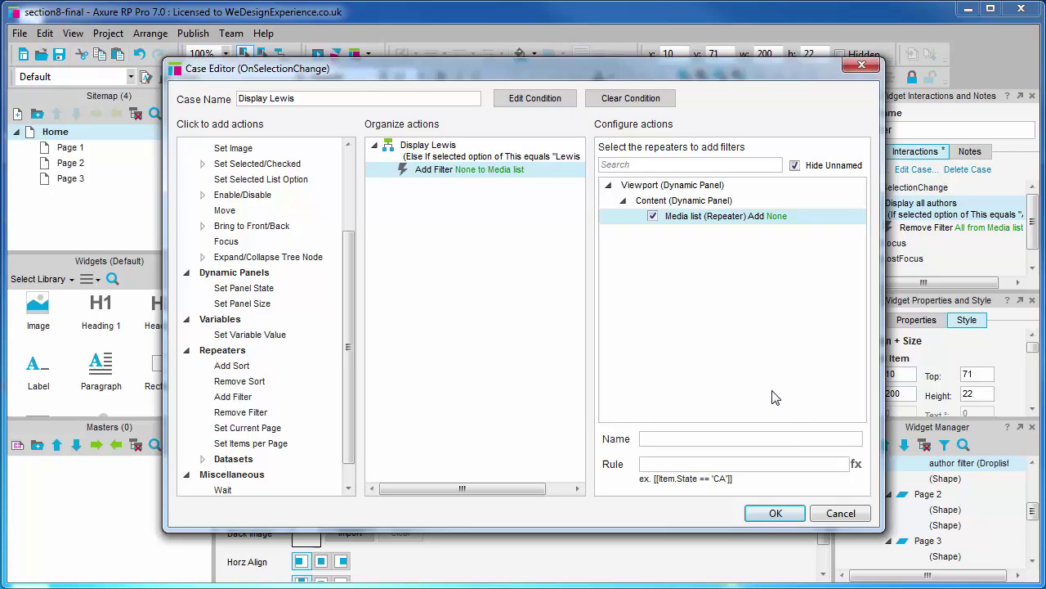
click(774, 441)
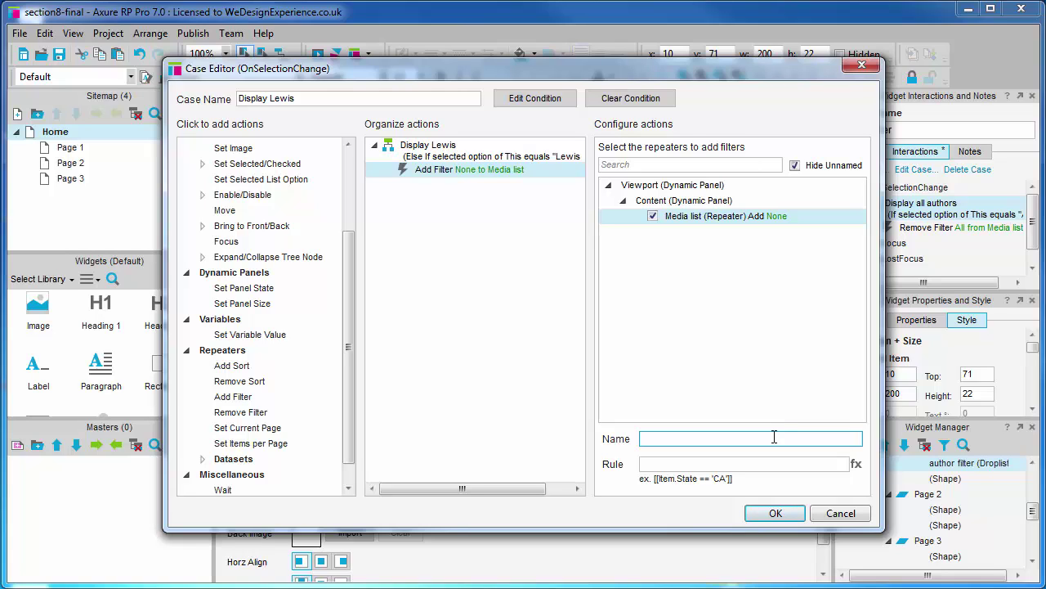
click(774, 437)
text(author)
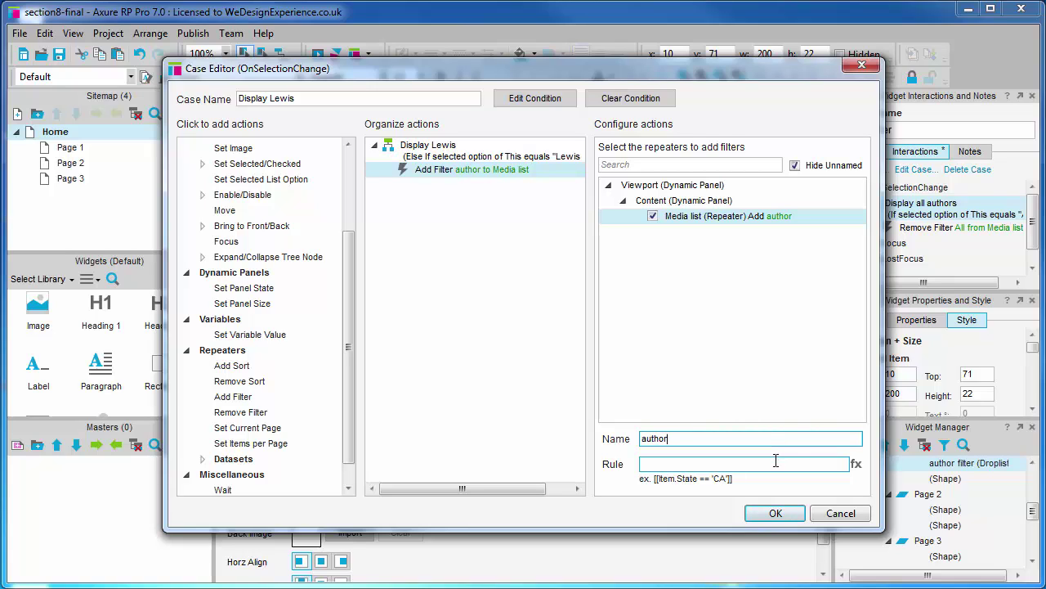
click(856, 463)
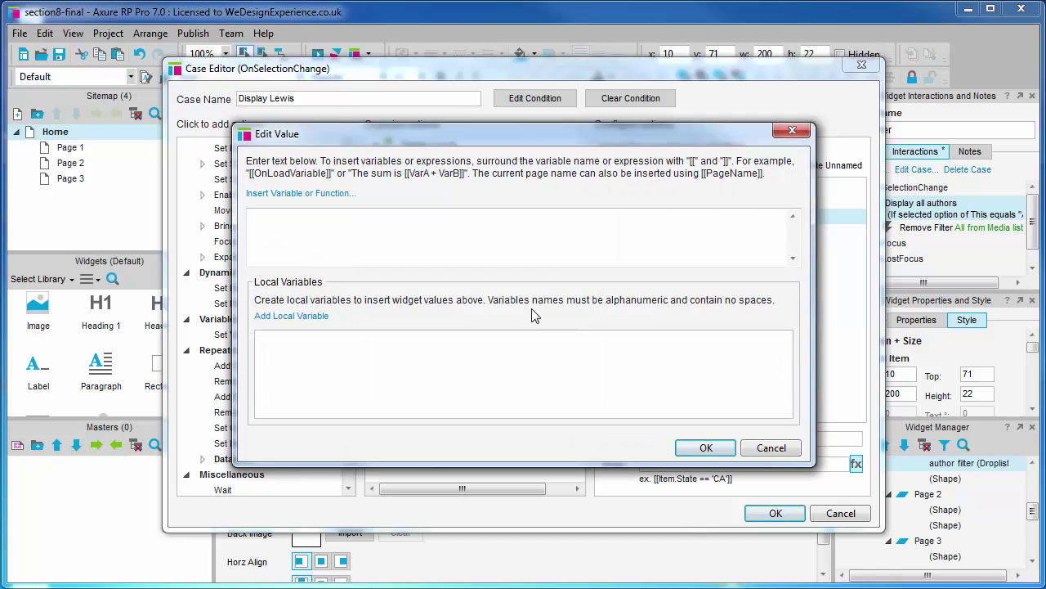
Set the author filter's rule value to [[Item.Source]].
click(313, 197)
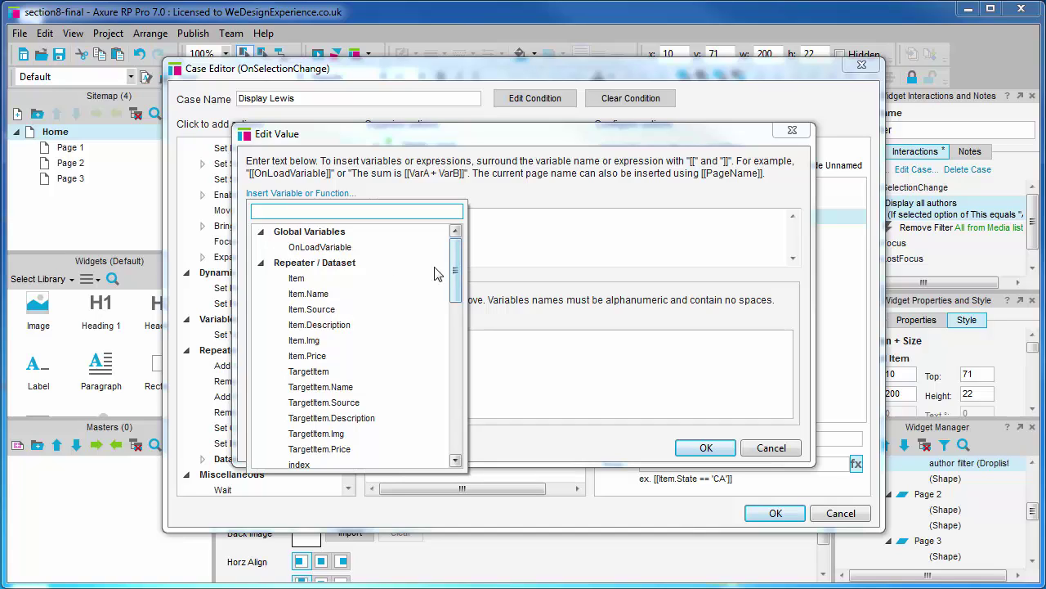
click(325, 312)
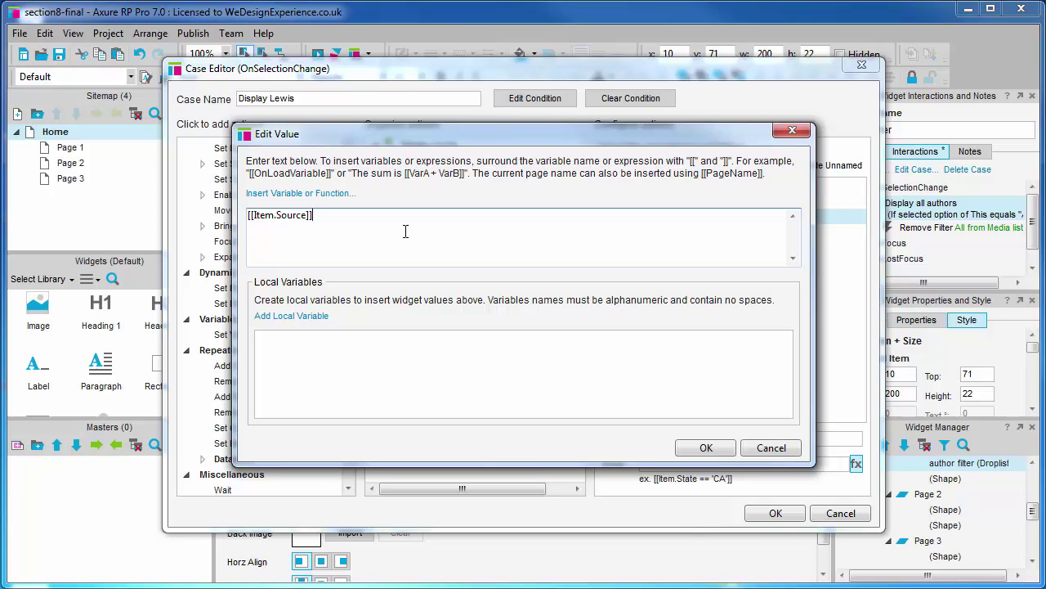
click(707, 452)
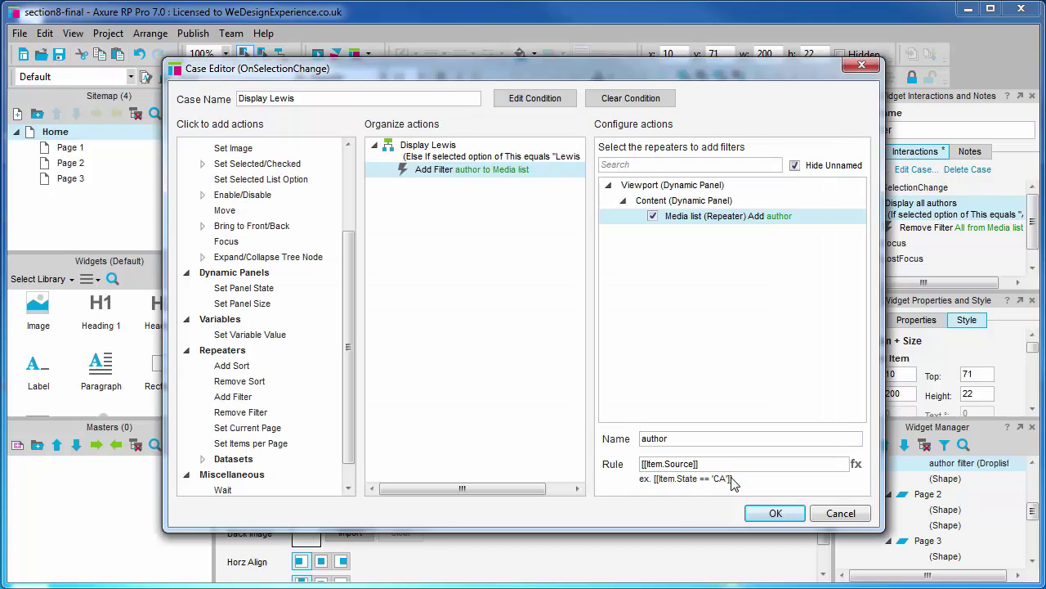
Change the rule to [[Item.Source=='Lewis Carroll']], save the case, and preview with F5.
click(727, 481)
click(695, 464)
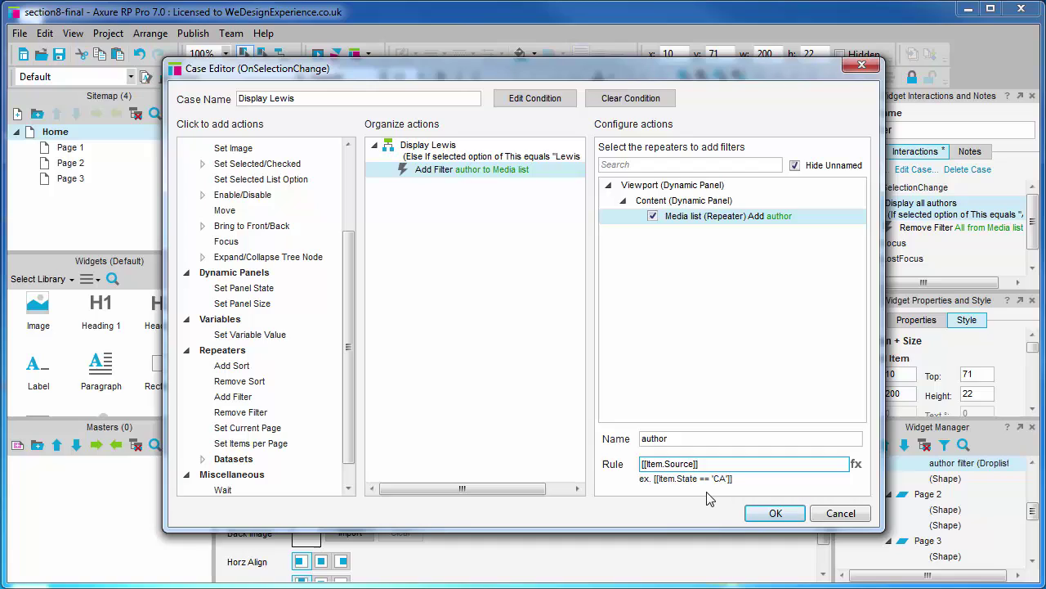
text(=='Lewis Carroll')
click(781, 512)
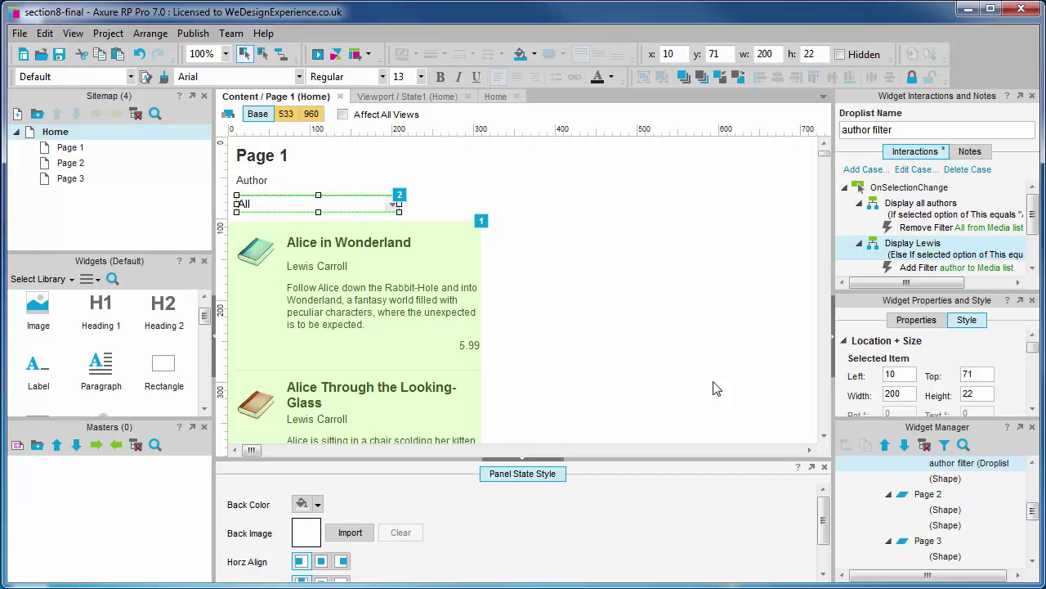
key(F5)
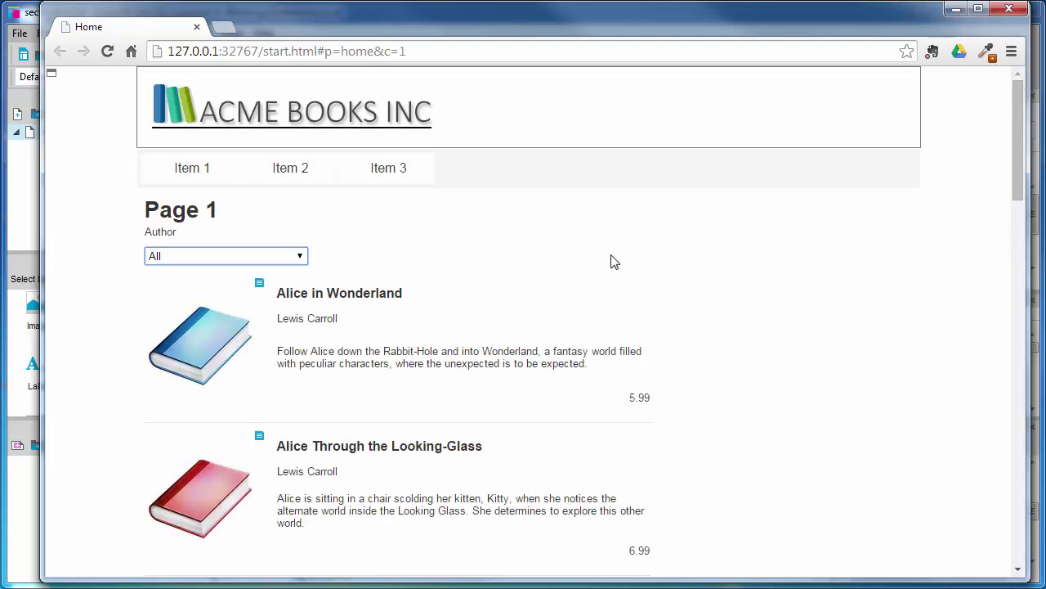
Filter the preview's books to Lewis Carroll, then back to All, and close the browser window.
click(299, 258)
click(282, 283)
scroll(450, 329, down, 3)
scroll(450, 330, up, 3)
click(304, 258)
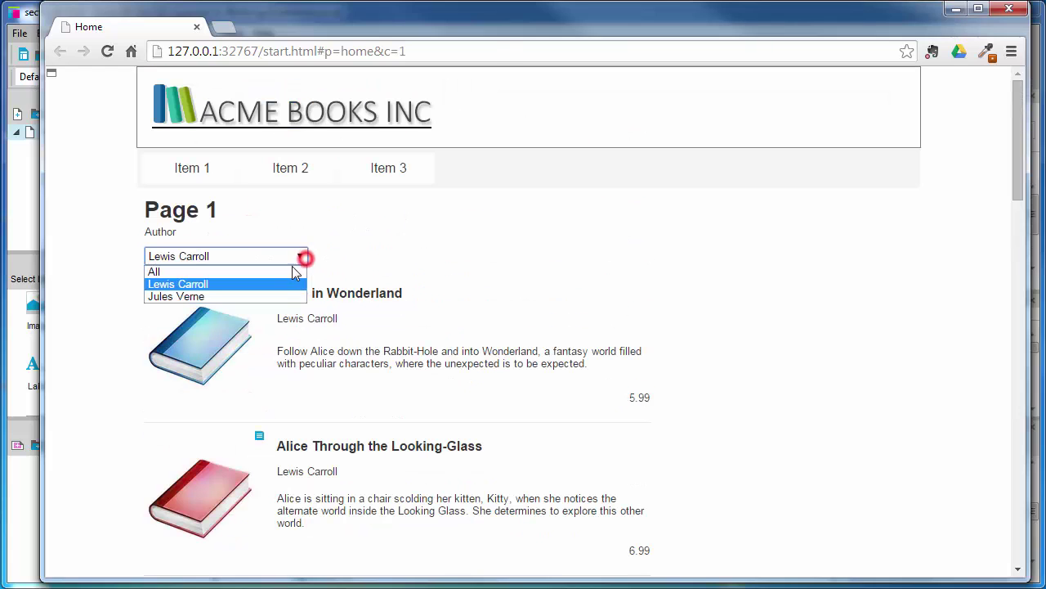
click(290, 271)
scroll(507, 311, down, 2)
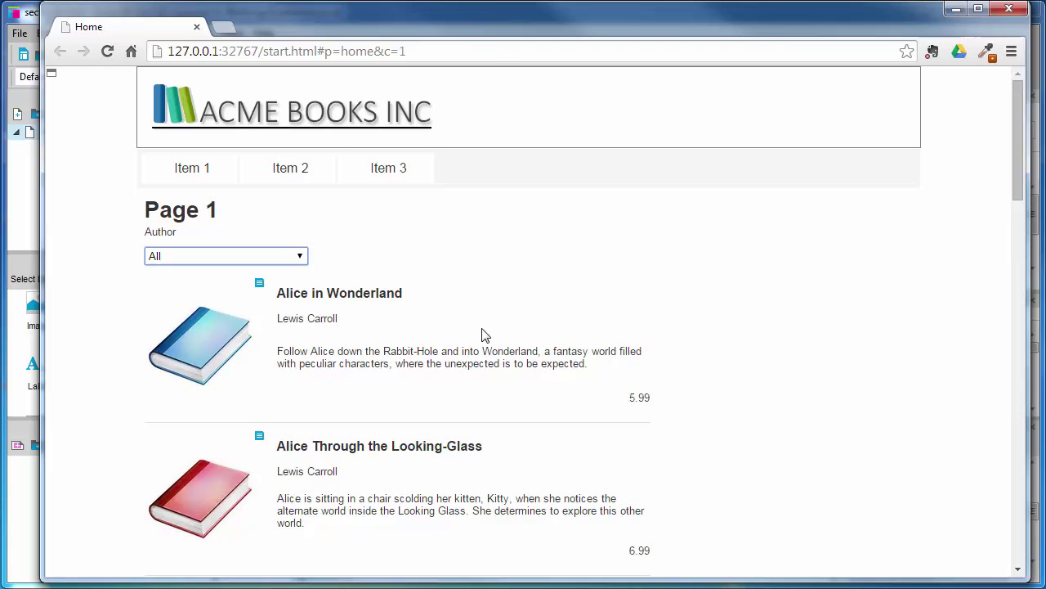
click(1014, 10)
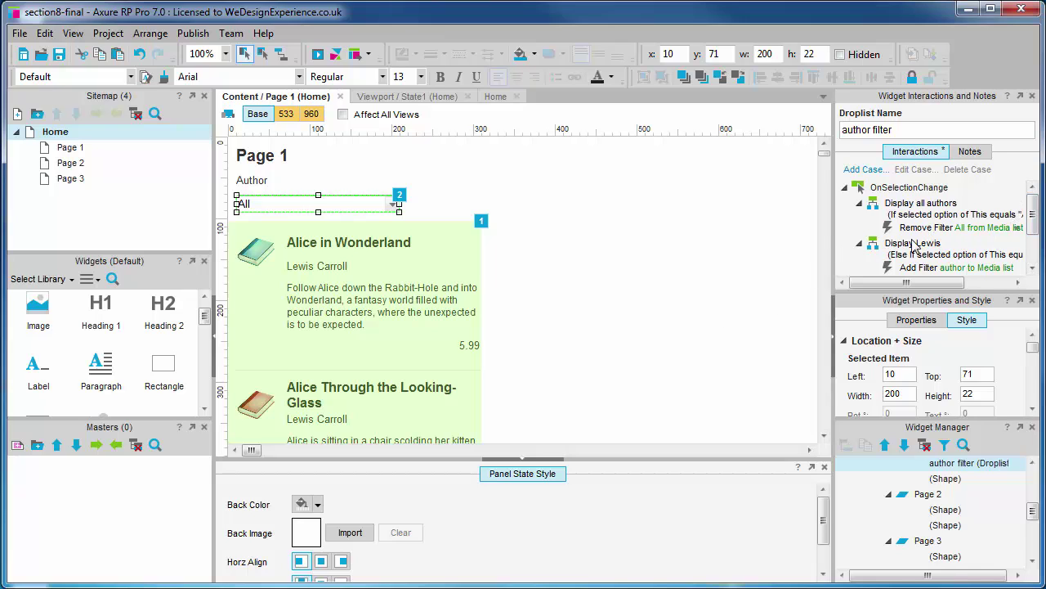
Add a new droplist case named 'Display jules'.
click(909, 228)
click(907, 243)
click(870, 173)
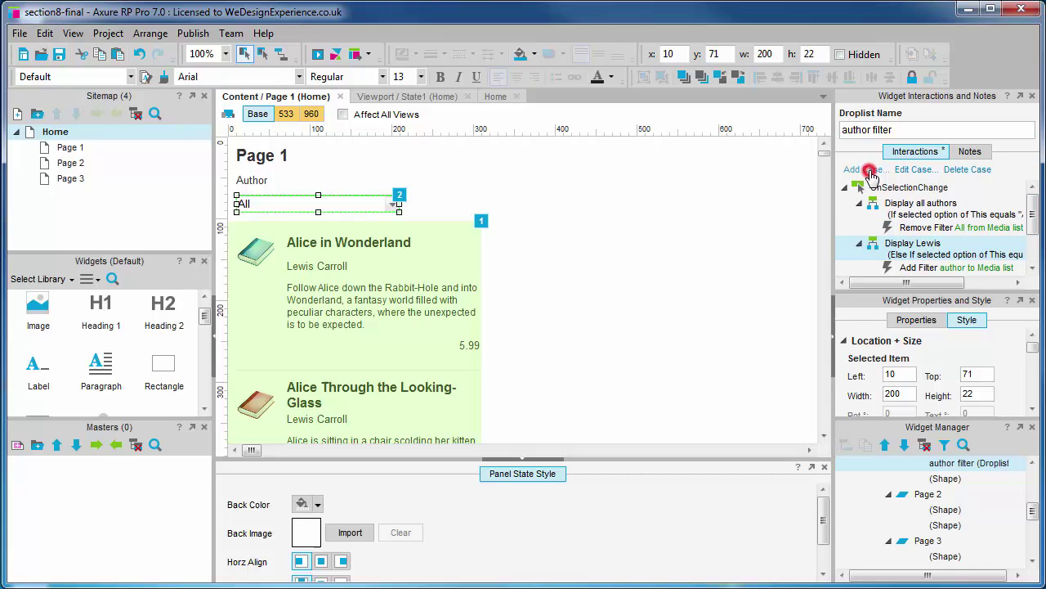
click(303, 98)
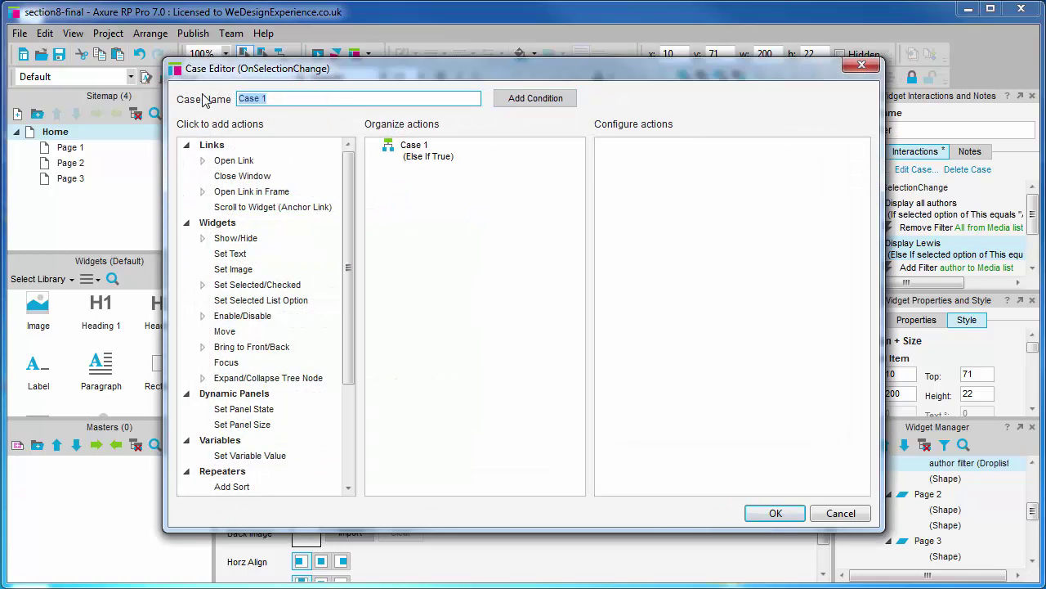
text(Display jules)
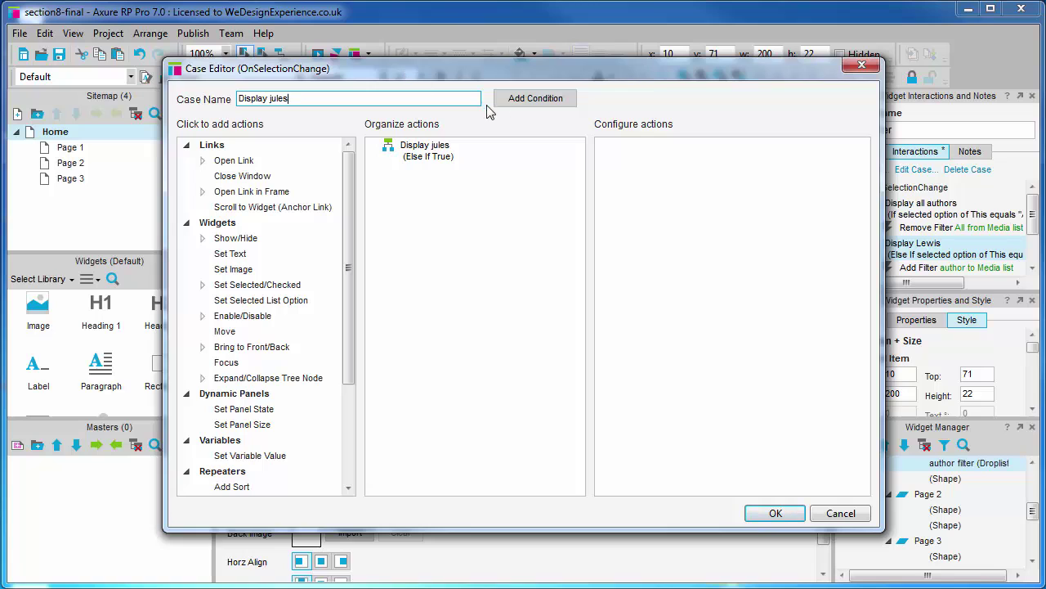
Give the case a condition: selected option of This equals Jules Verne.
click(489, 100)
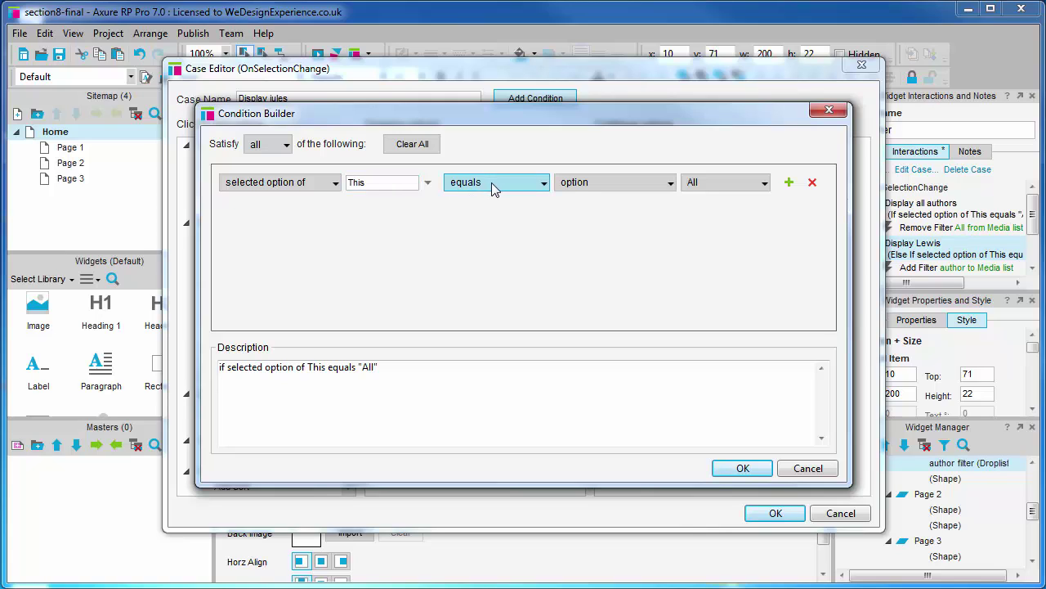
click(744, 187)
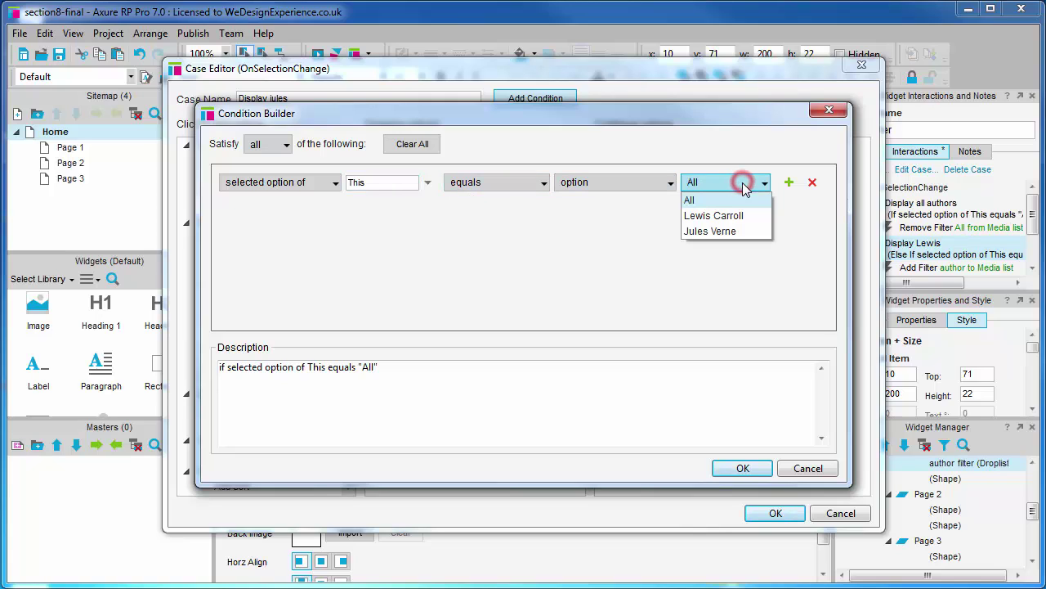
click(731, 229)
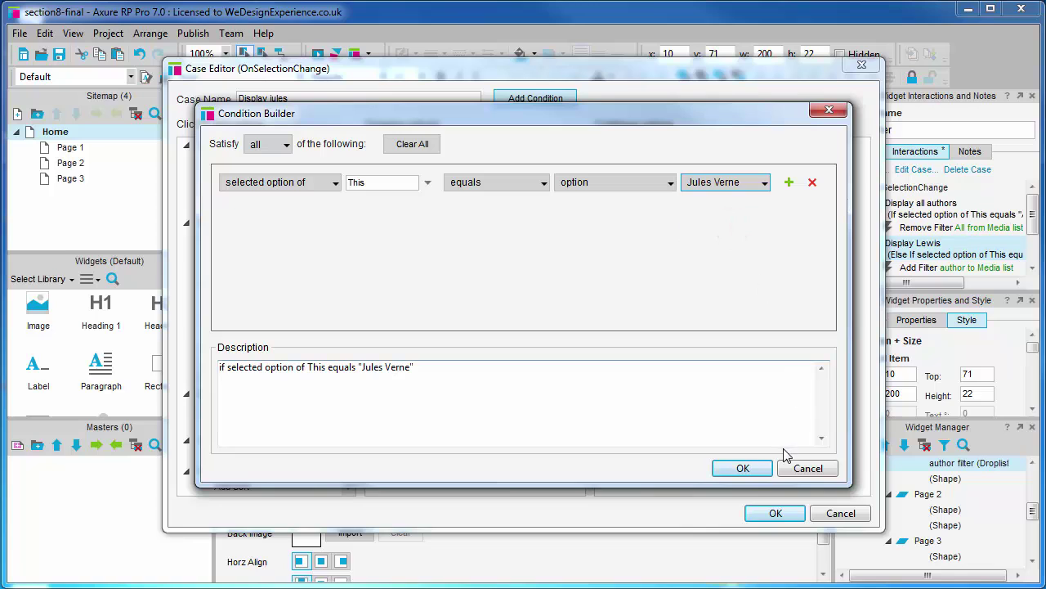
click(758, 466)
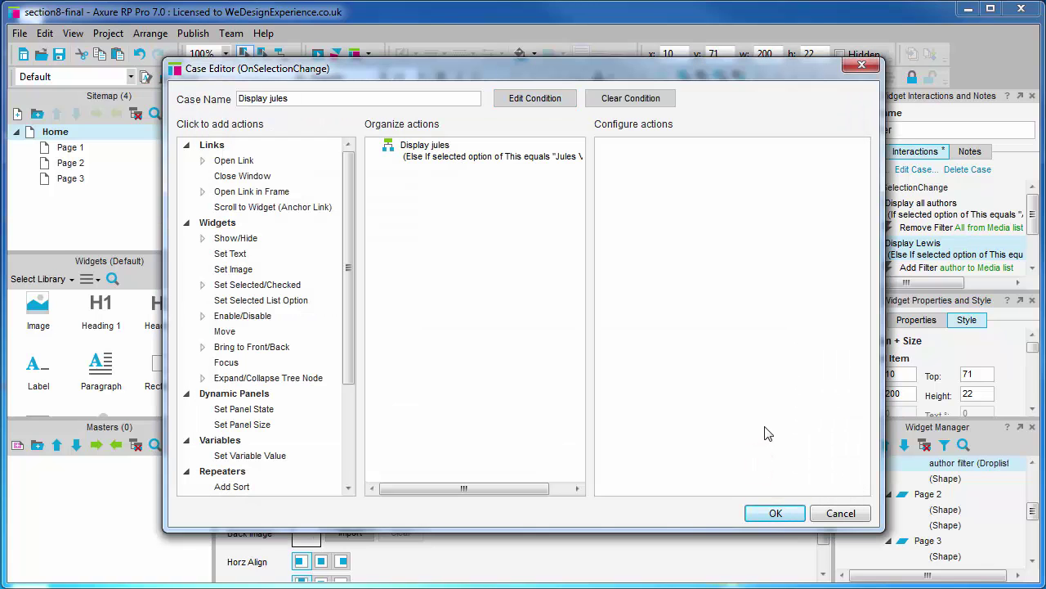
Add an Add Filter action on the Media list repeater, naming the filter 'author'.
drag(350, 254, 352, 355)
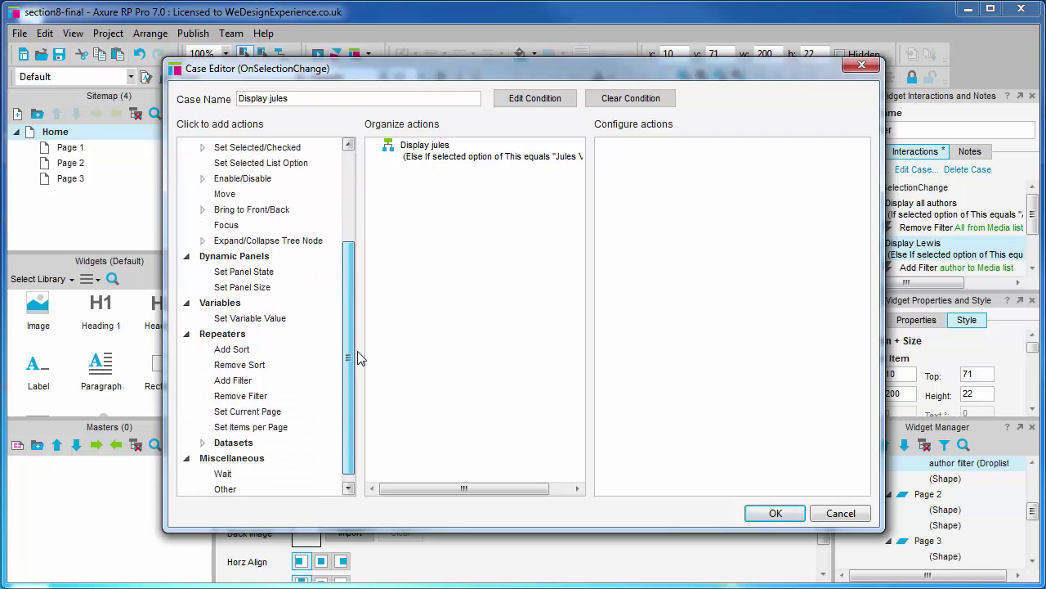
click(269, 384)
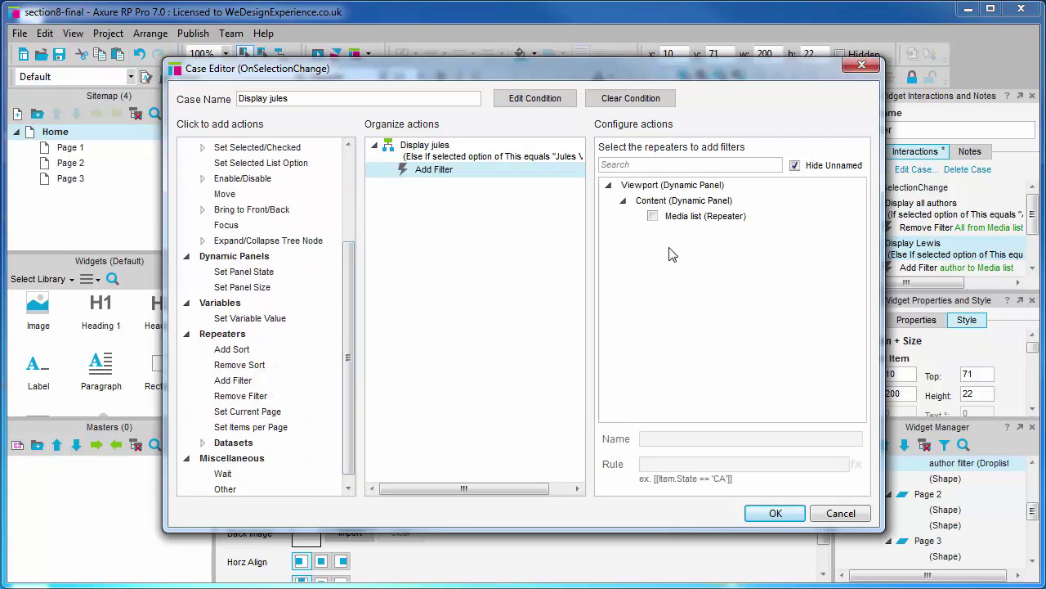
click(652, 216)
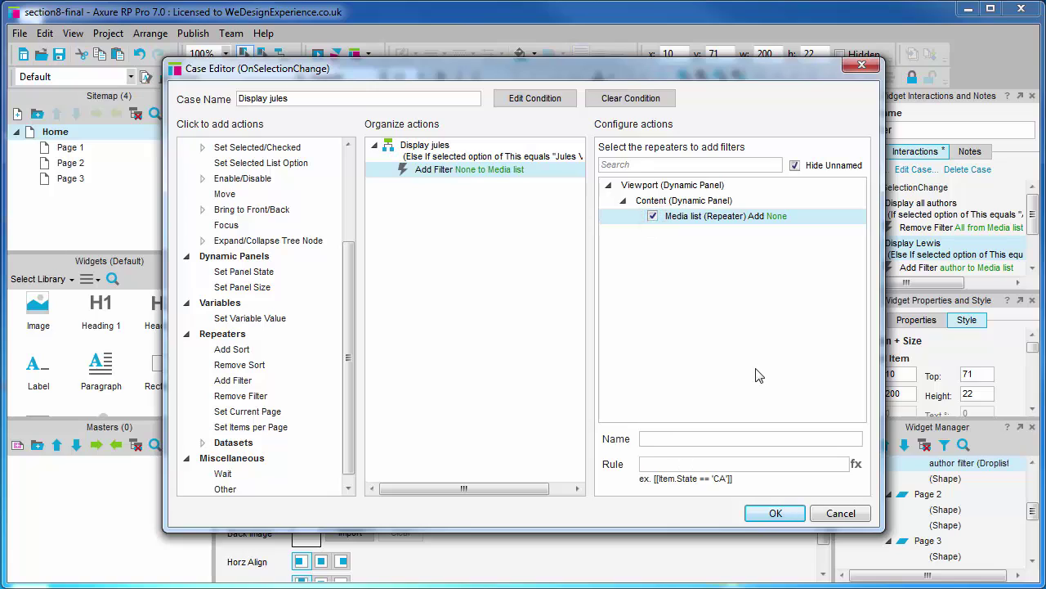
click(753, 438)
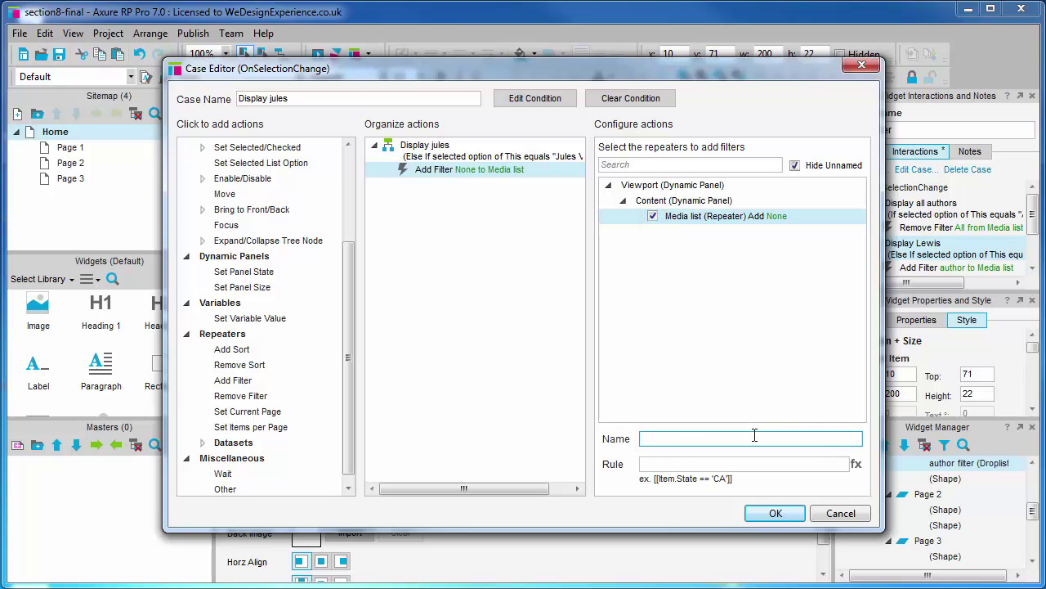
text(author)
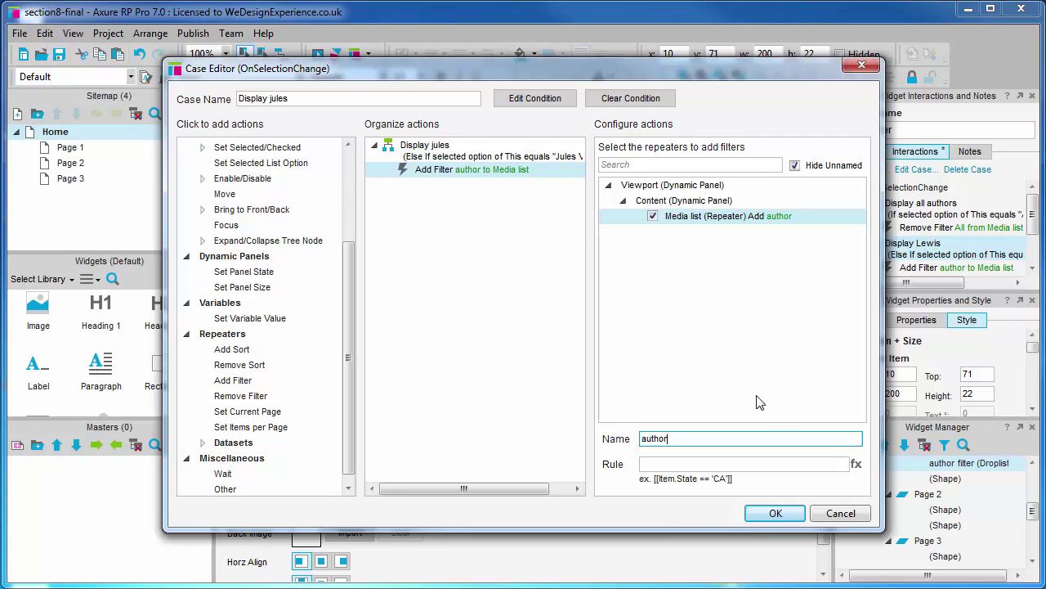
Set the author filter rule to [[Item.Source=='Jules Verne']], save the case, and preview with F5.
click(856, 463)
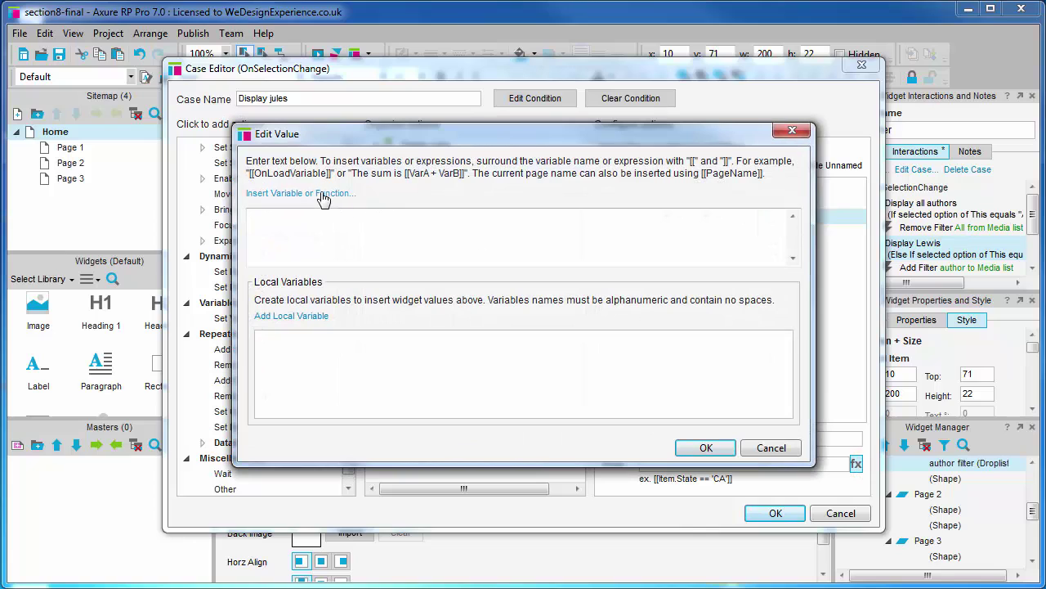
click(323, 194)
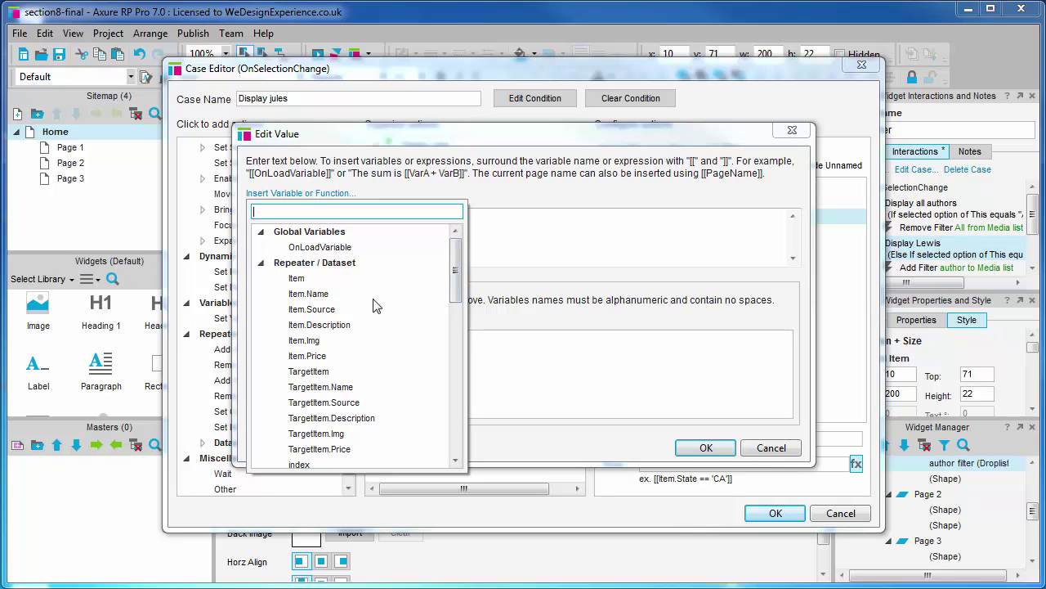
click(343, 314)
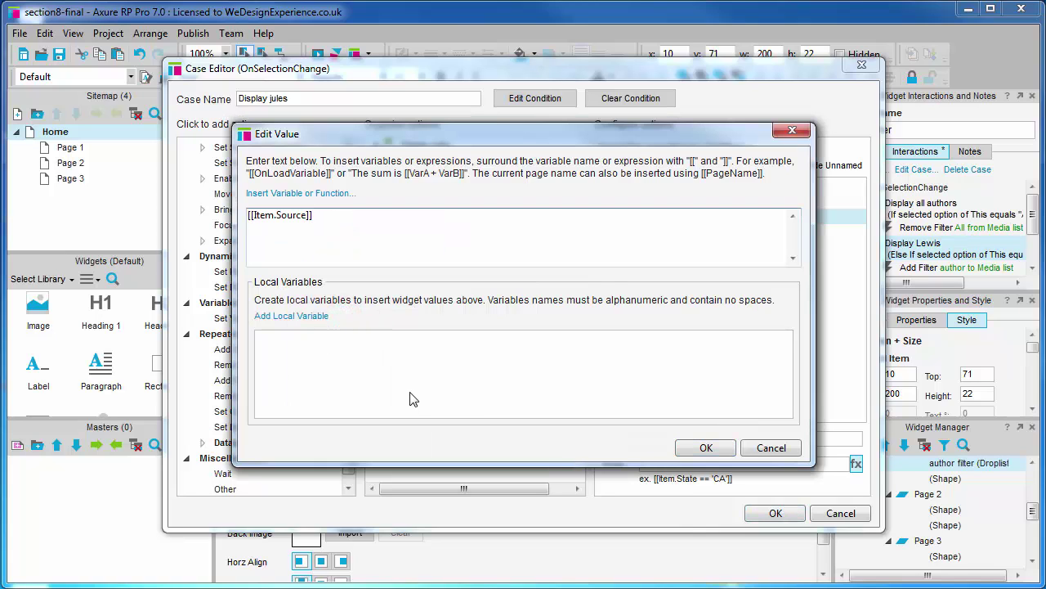
click(687, 441)
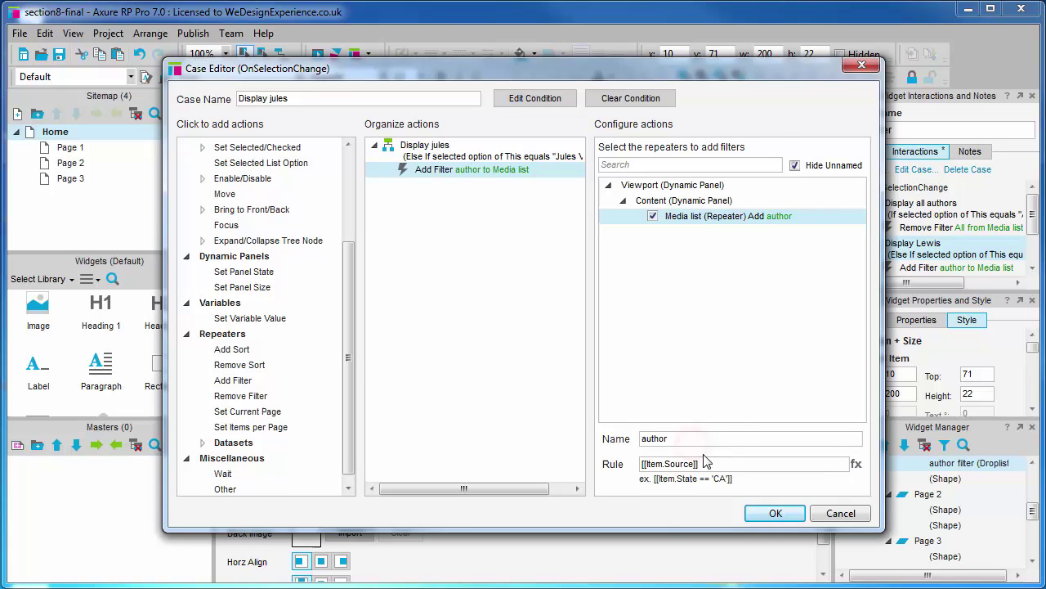
click(694, 464)
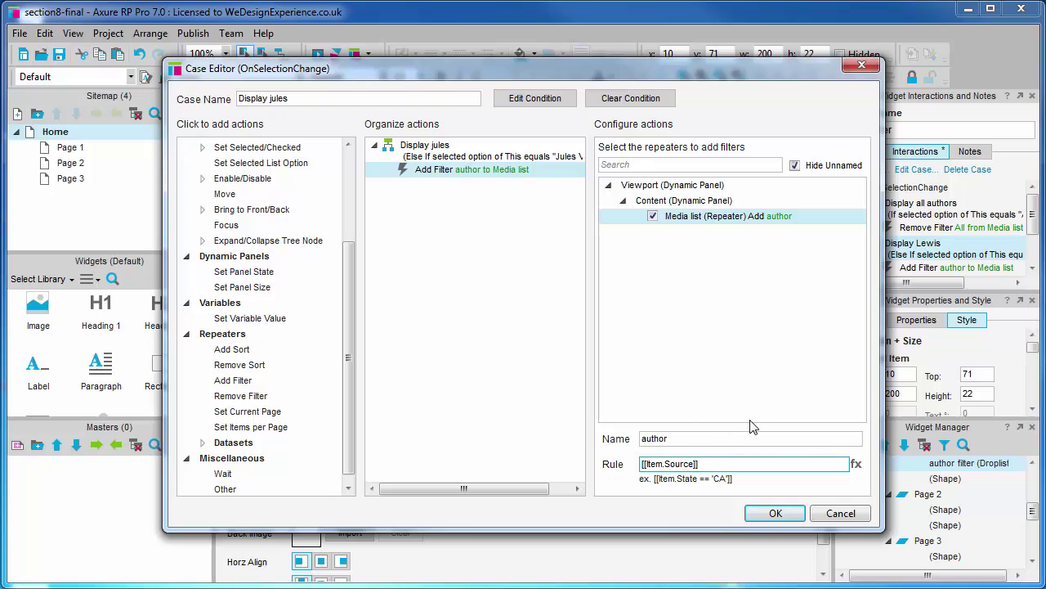
text(=='Jules Verne')
click(773, 513)
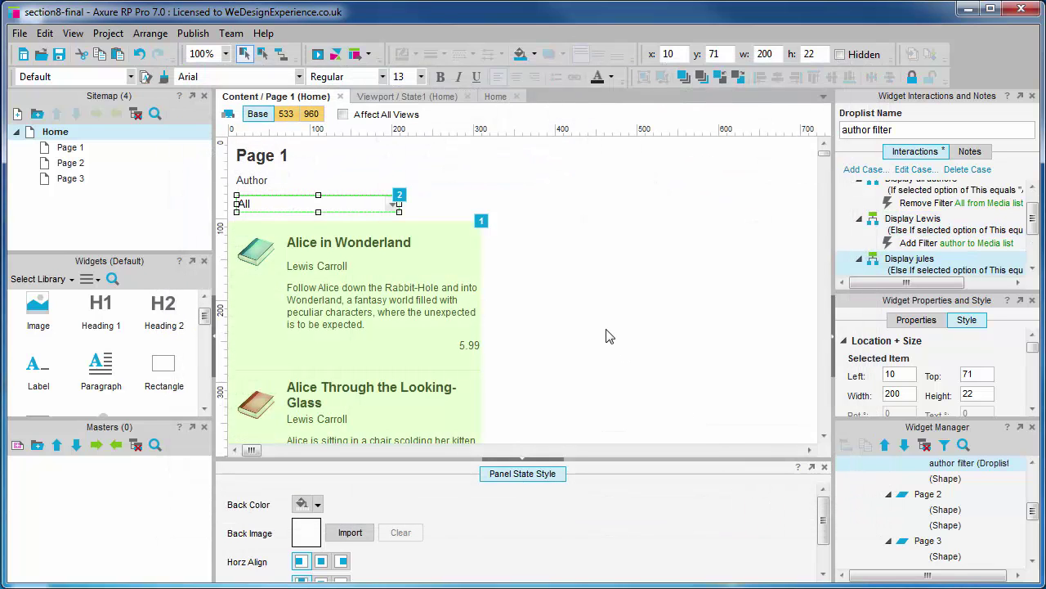
key(F5)
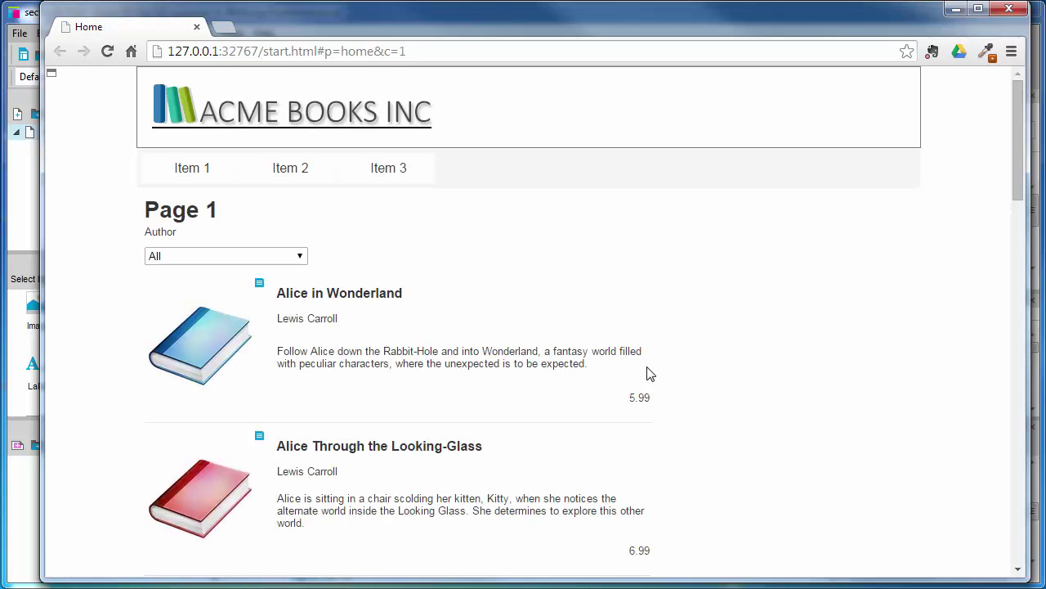
Choose Jules Verne, then Lewis Carroll, in the preview's Author droplist, then close the browser.
click(294, 256)
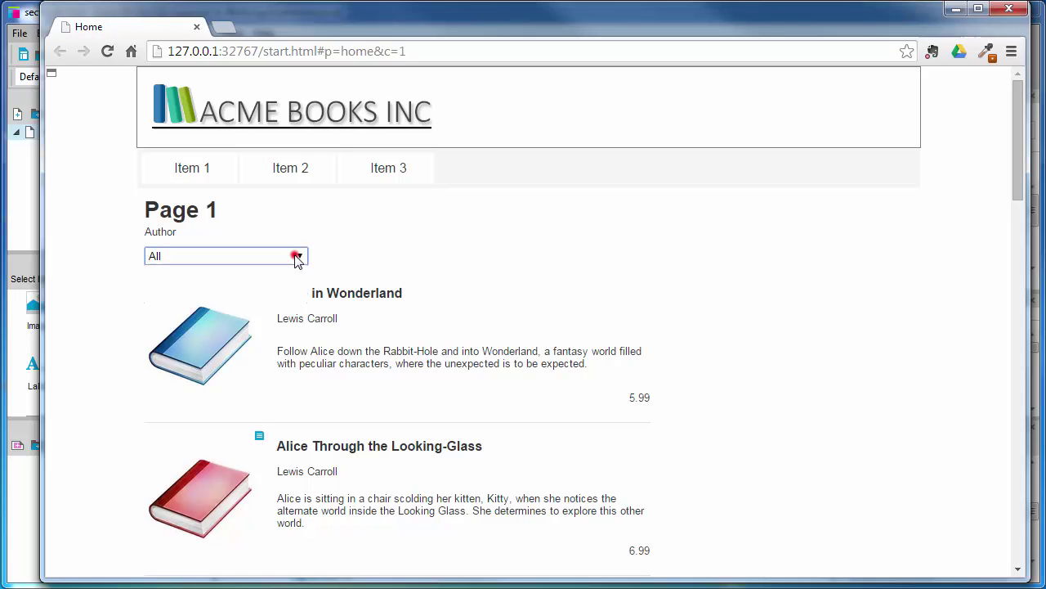
click(277, 296)
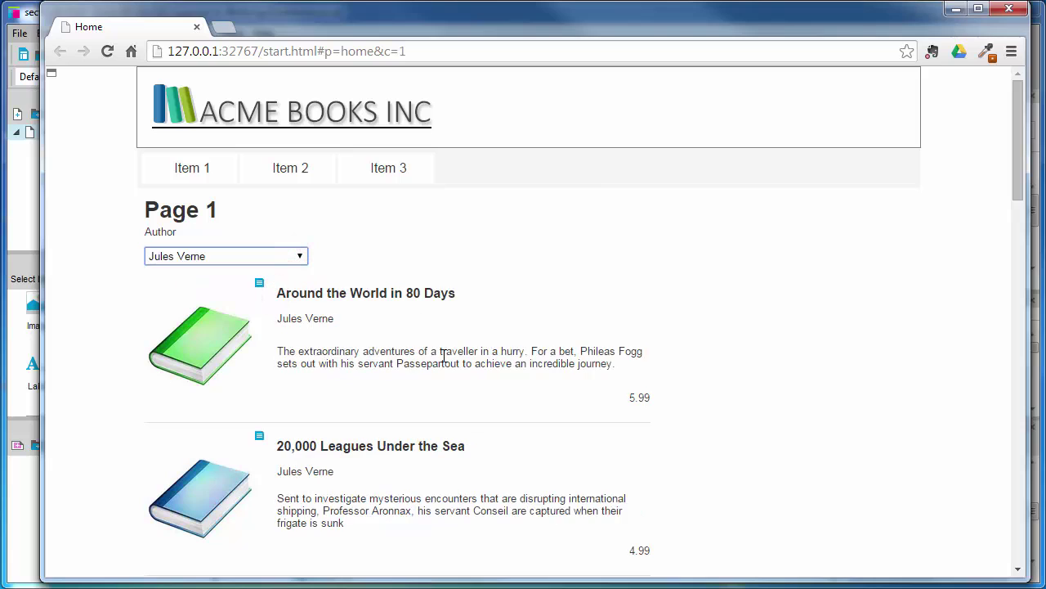
scroll(442, 358, down, 1)
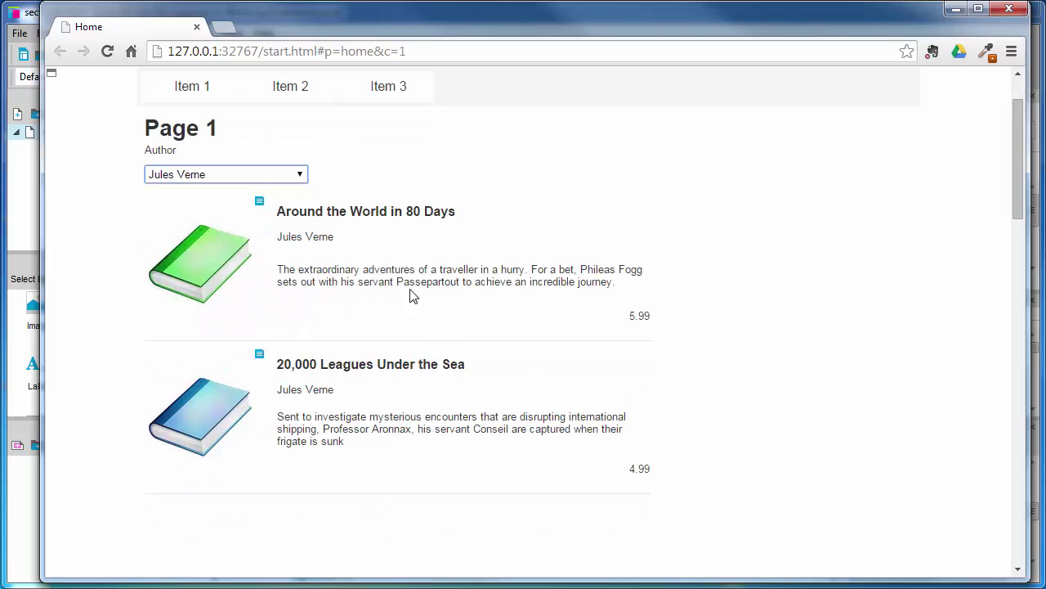
click(298, 177)
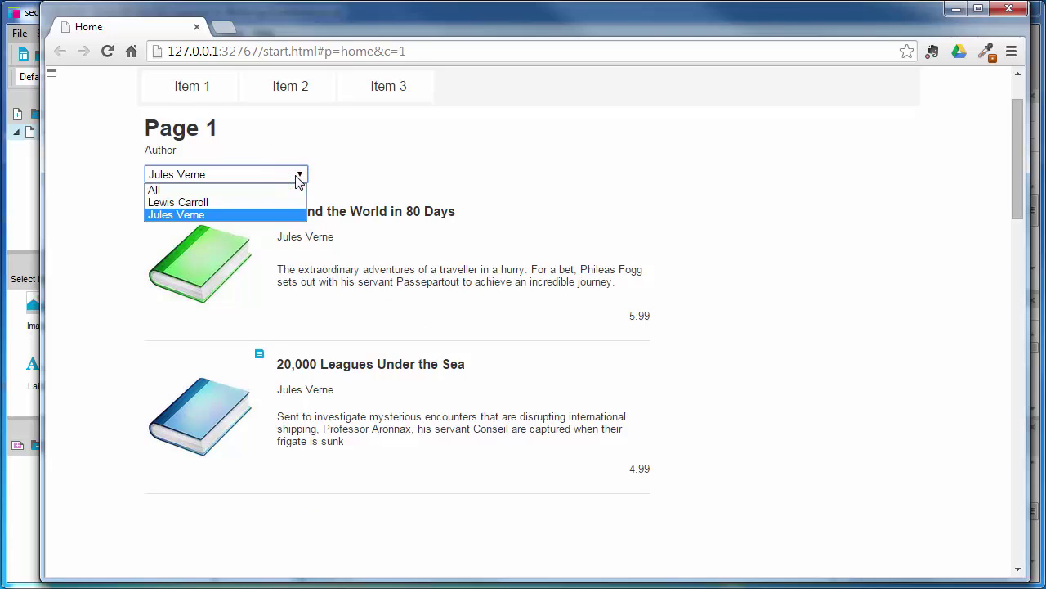
click(297, 203)
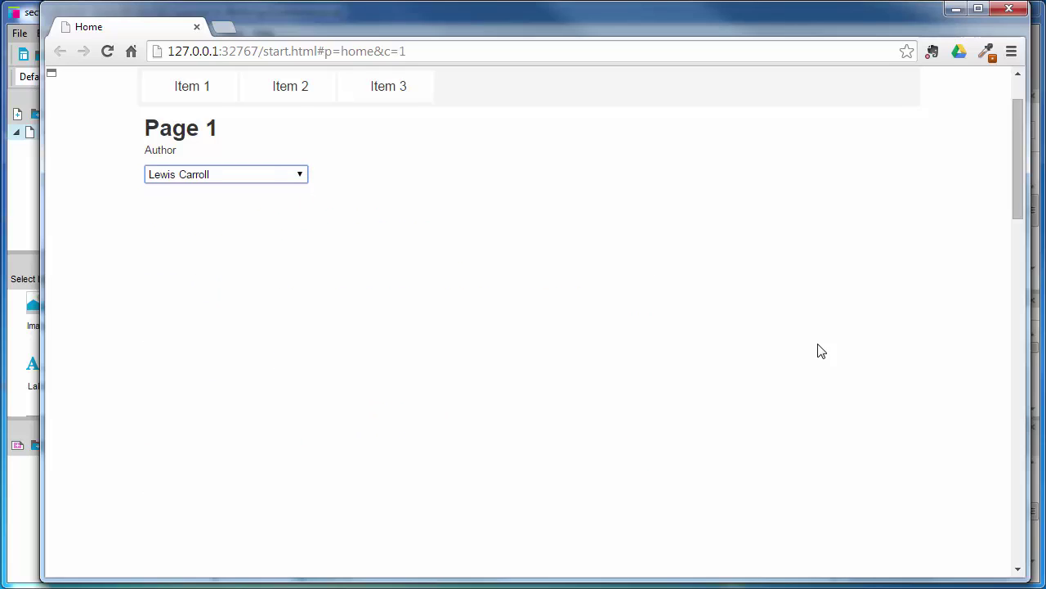
scroll(821, 350, up, 1)
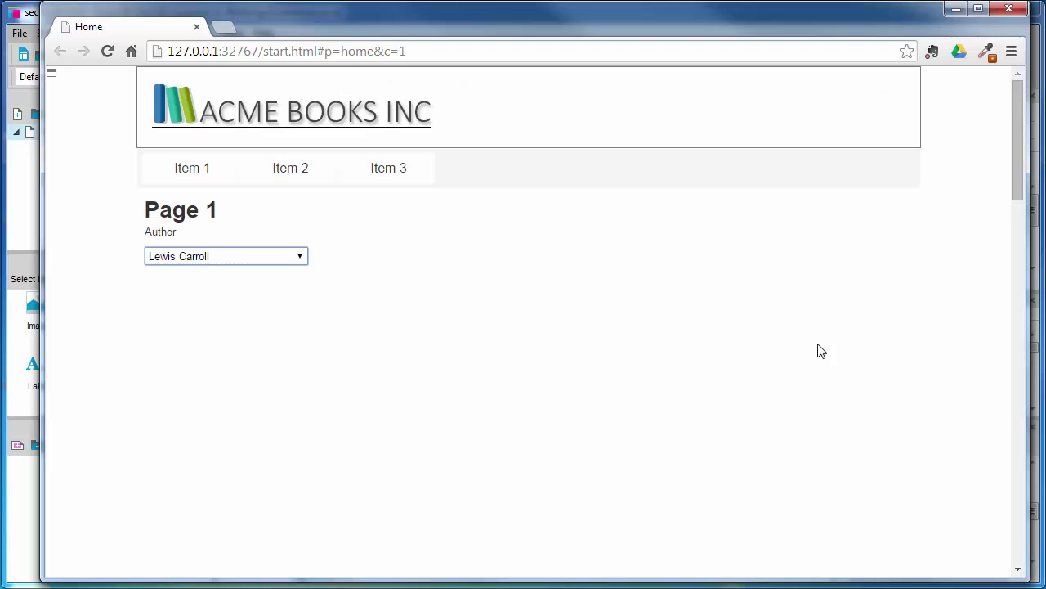
click(1009, 8)
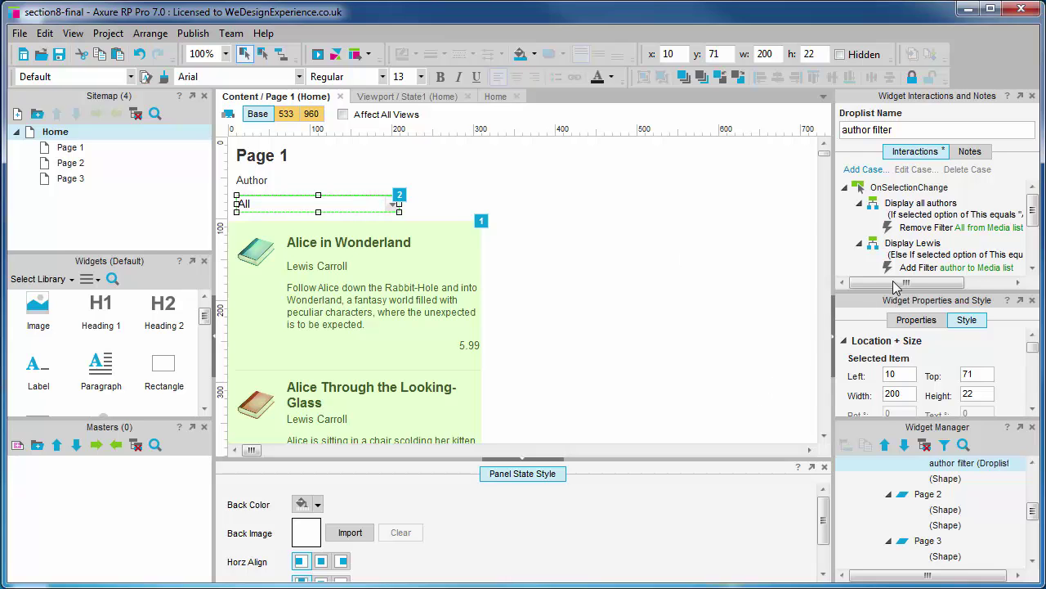
click(950, 246)
In Display Lewis, add a Remove Filter 'author' on Media list ahead of Add Filter, and save.
double_click(950, 246)
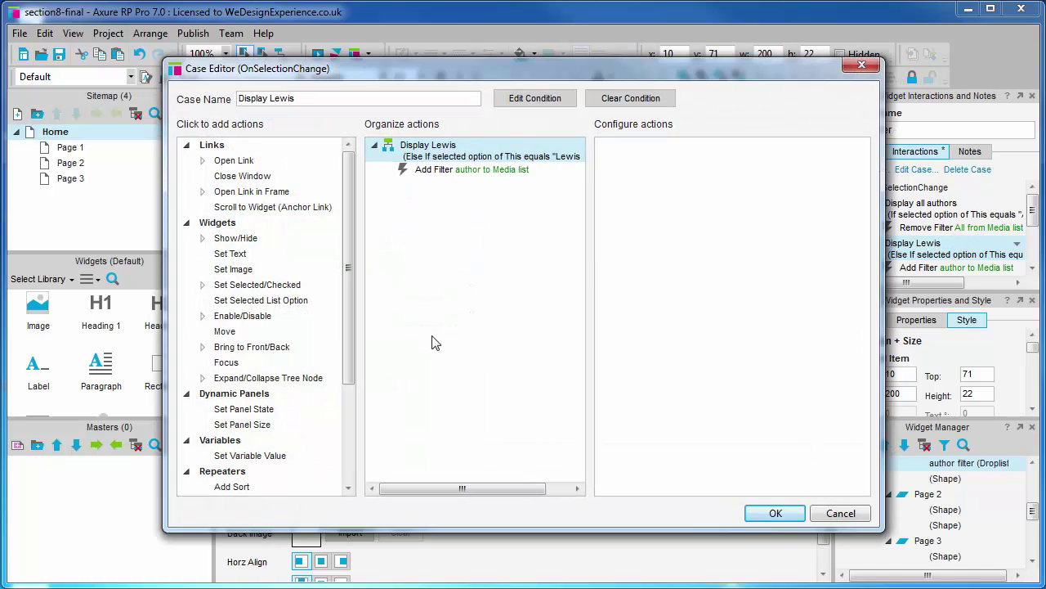
drag(350, 246, 350, 347)
click(277, 385)
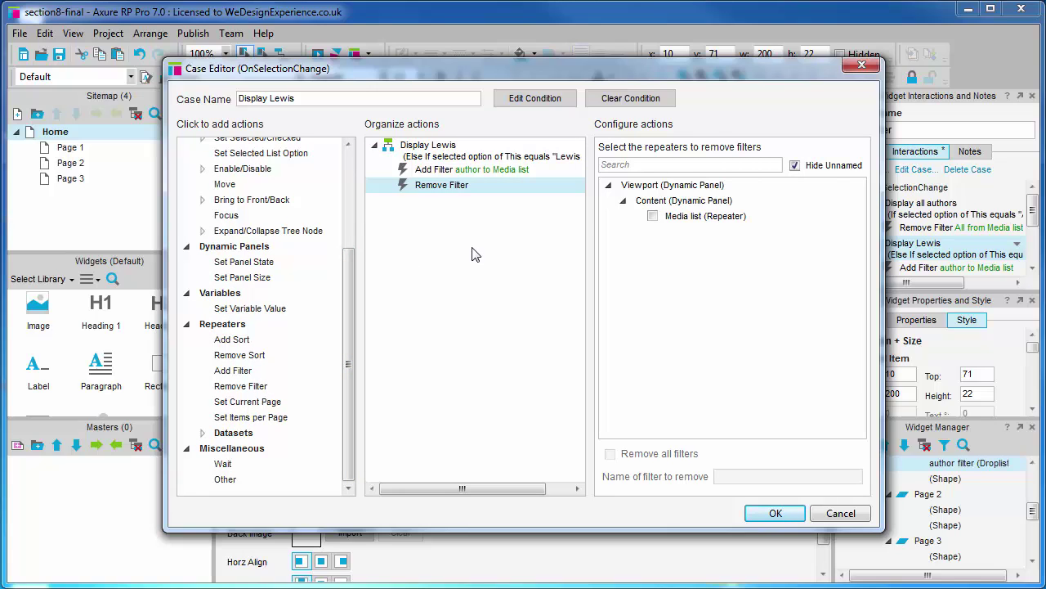
drag(428, 186, 424, 170)
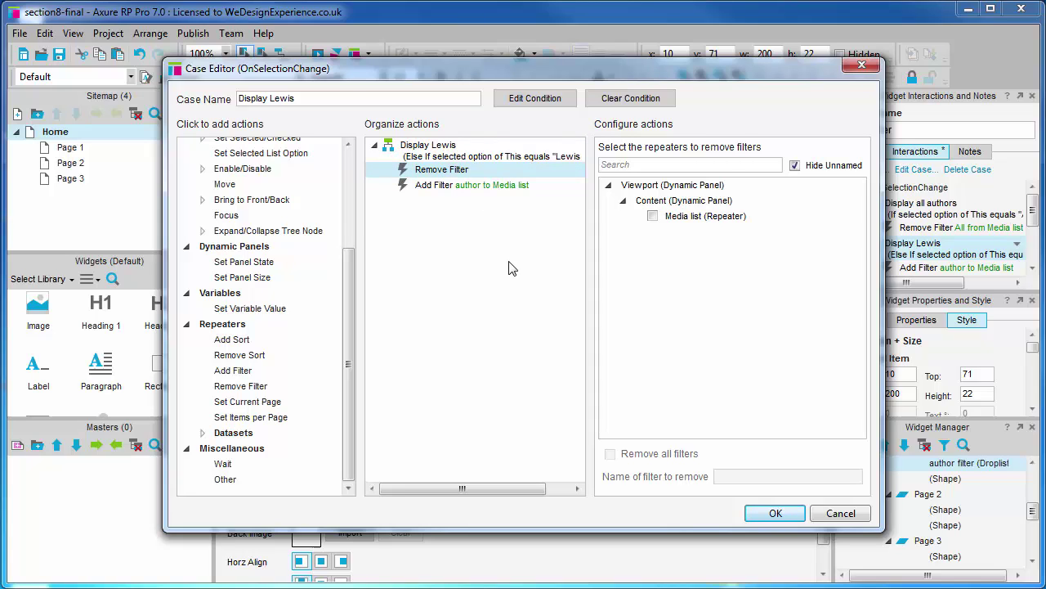
click(652, 216)
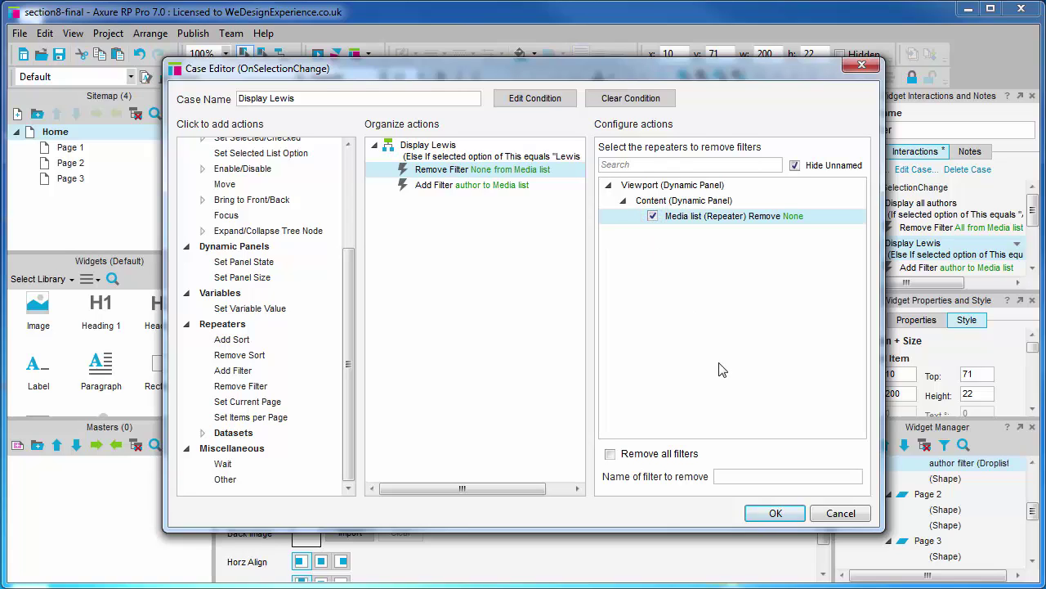
click(773, 477)
text(a)
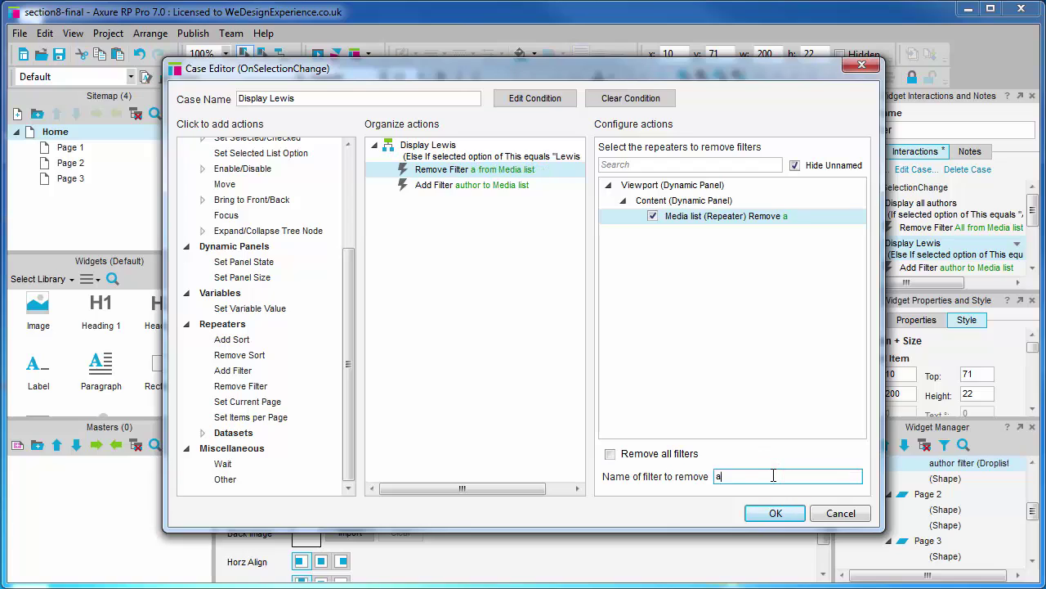
text(uthor)
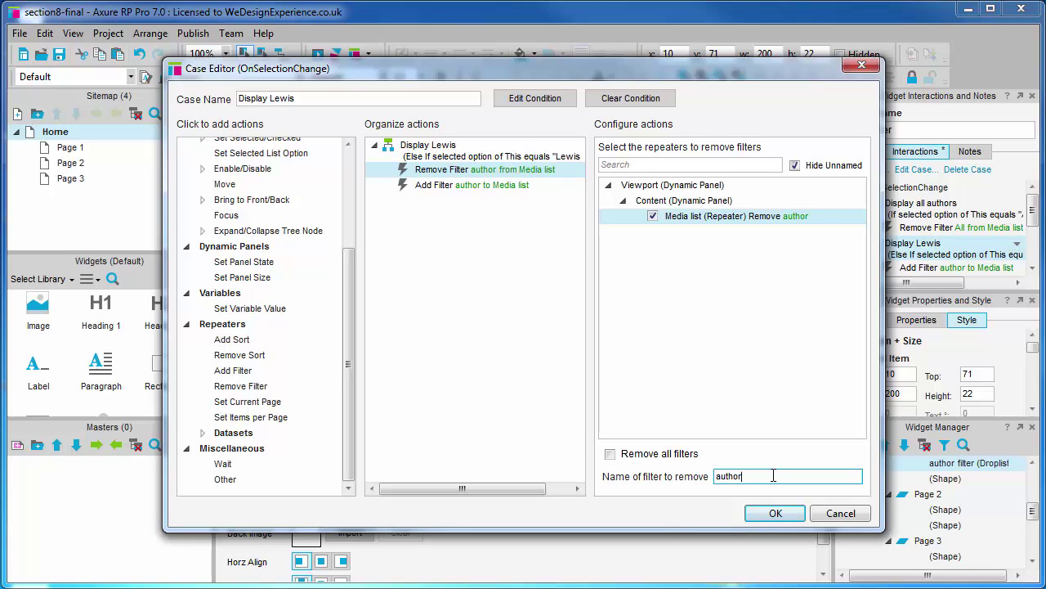
click(780, 513)
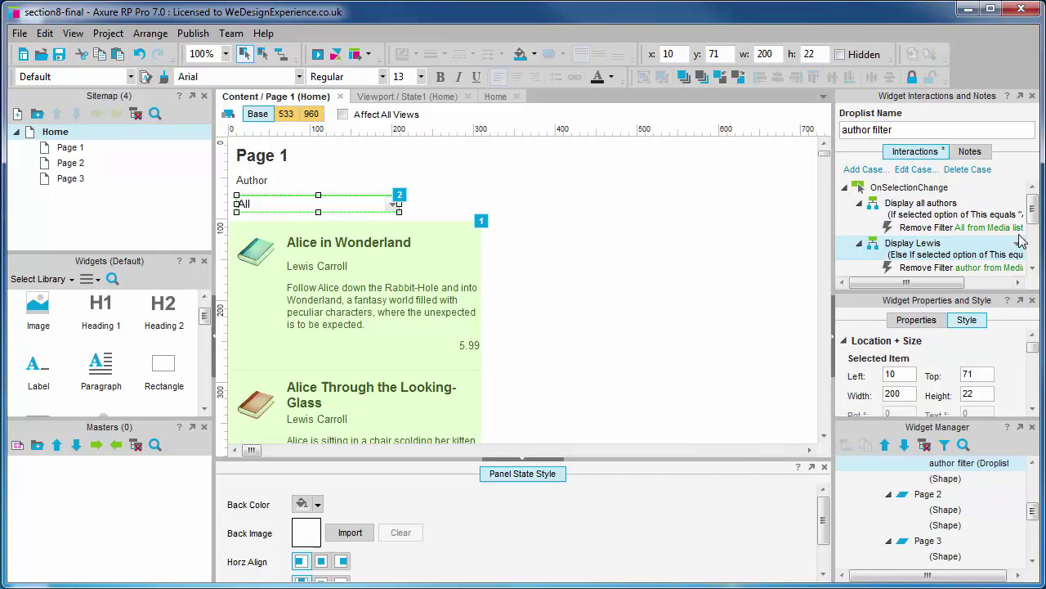
In Display jules, add a Remove Filter 'author' on Media list ahead of Add Filter, and save.
drag(1033, 210, 1033, 235)
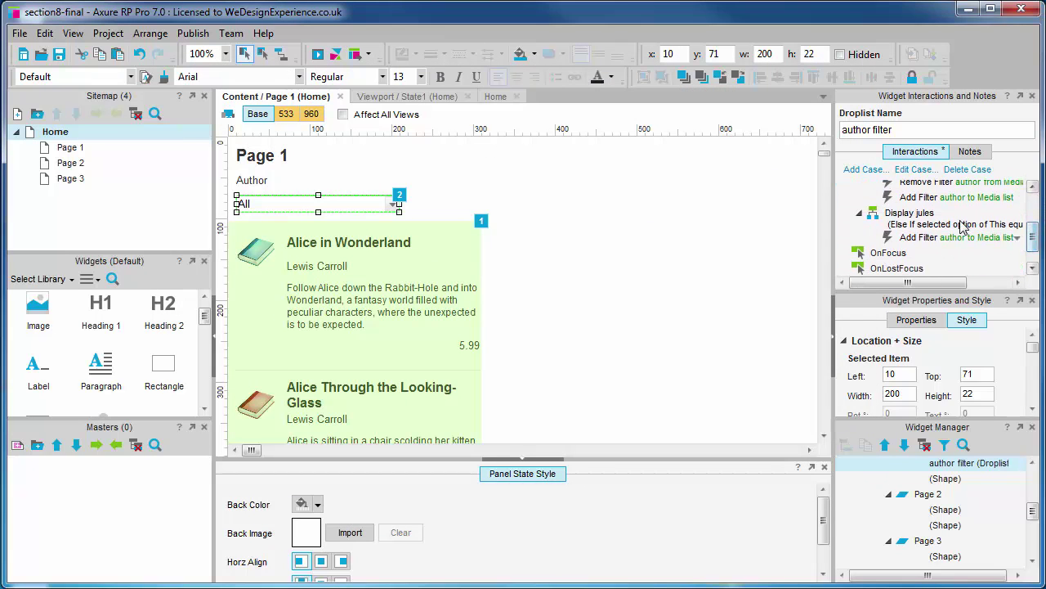
click(942, 223)
double_click(942, 222)
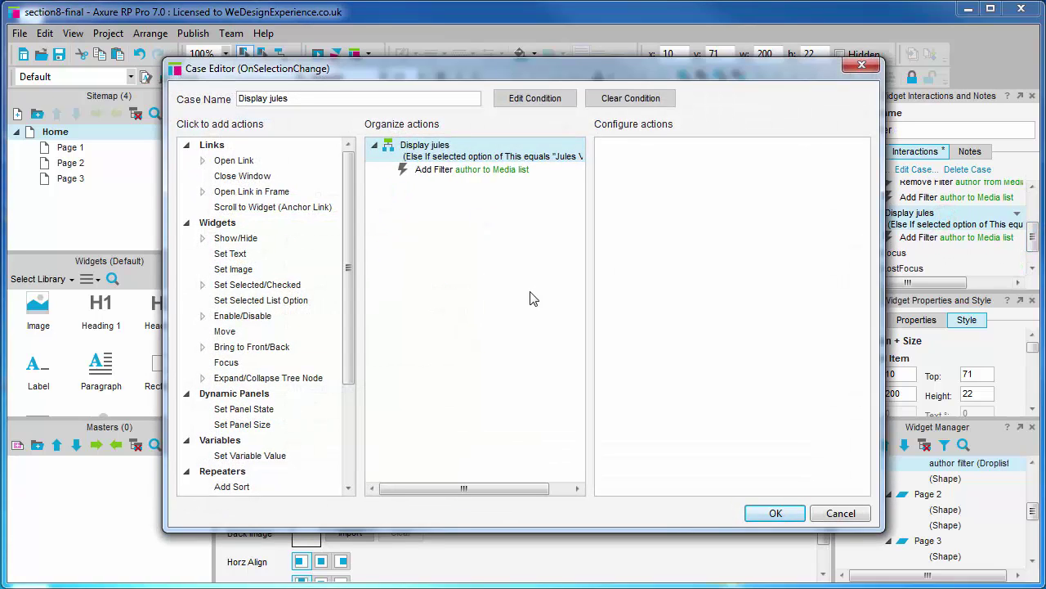
drag(349, 263, 352, 372)
click(274, 391)
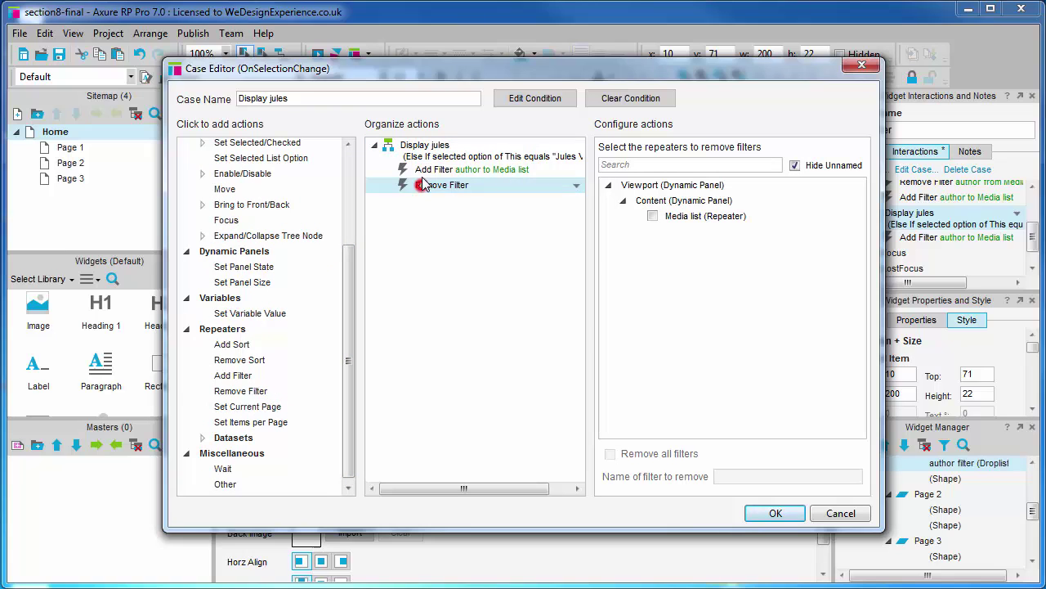
drag(422, 178, 417, 167)
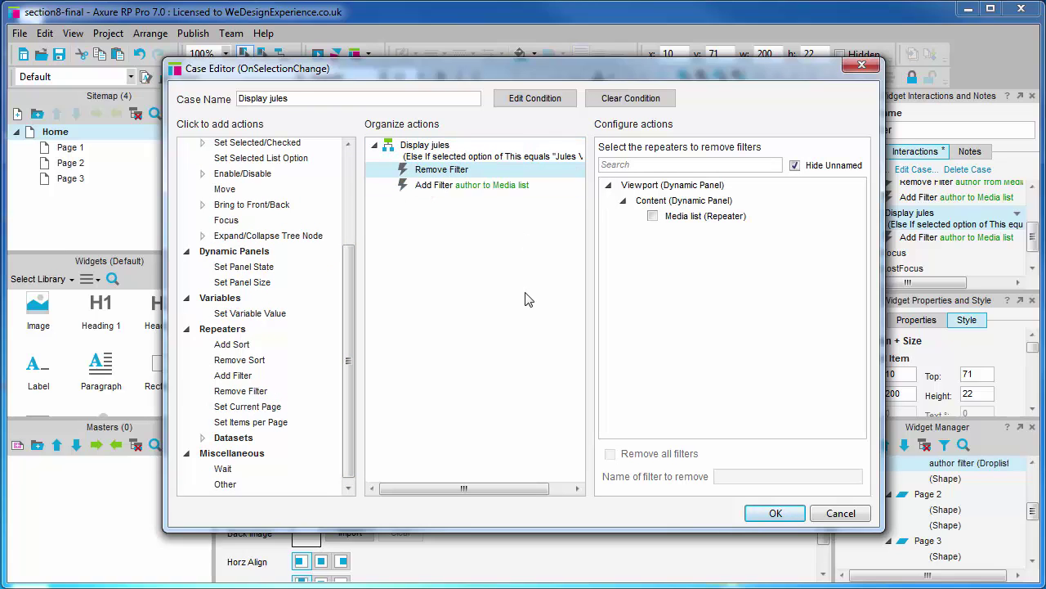
click(652, 216)
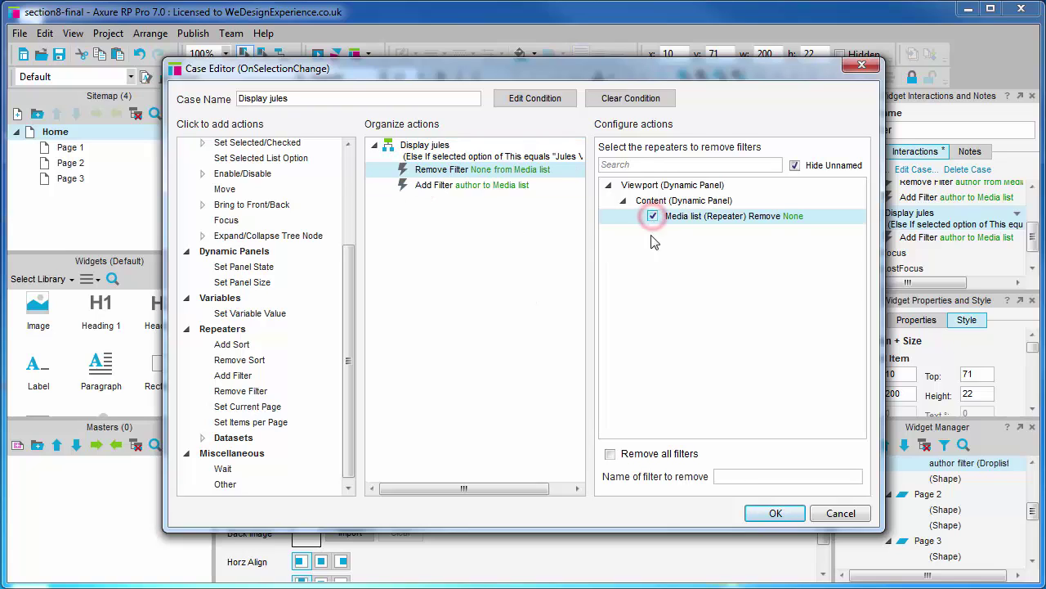
click(769, 476)
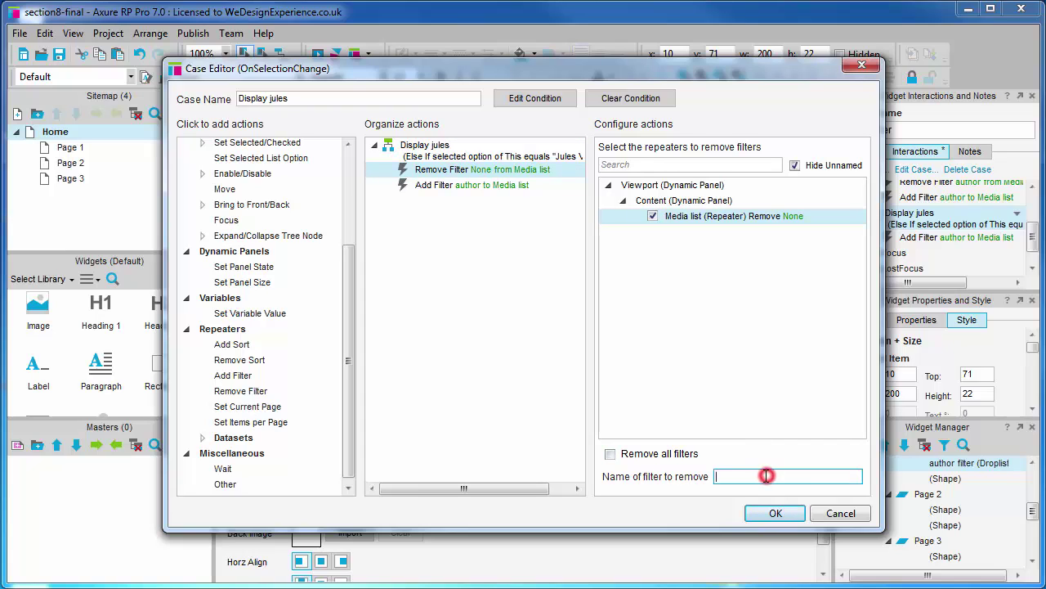
text(author)
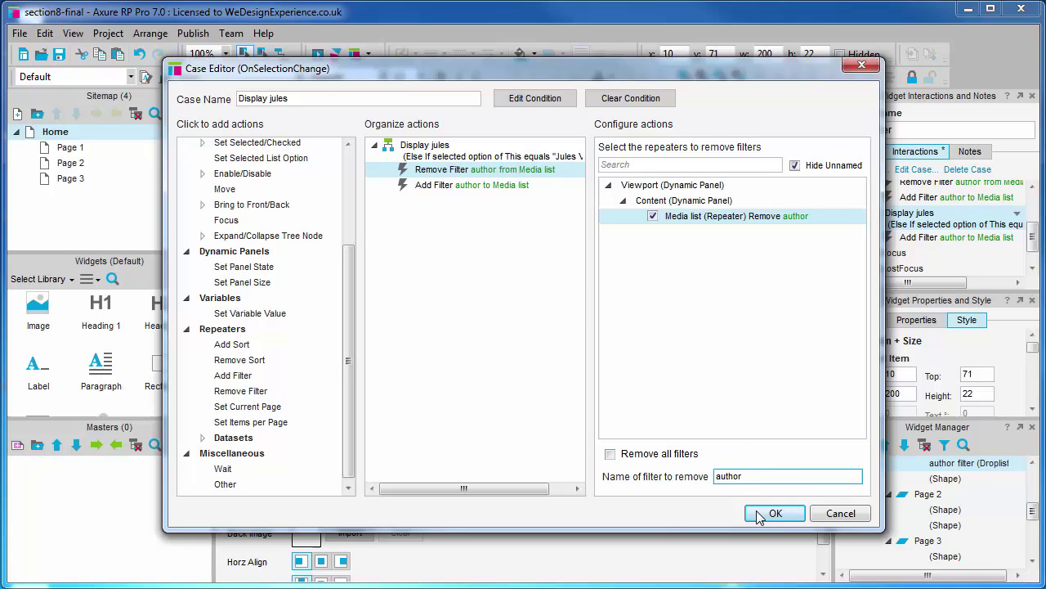
click(758, 514)
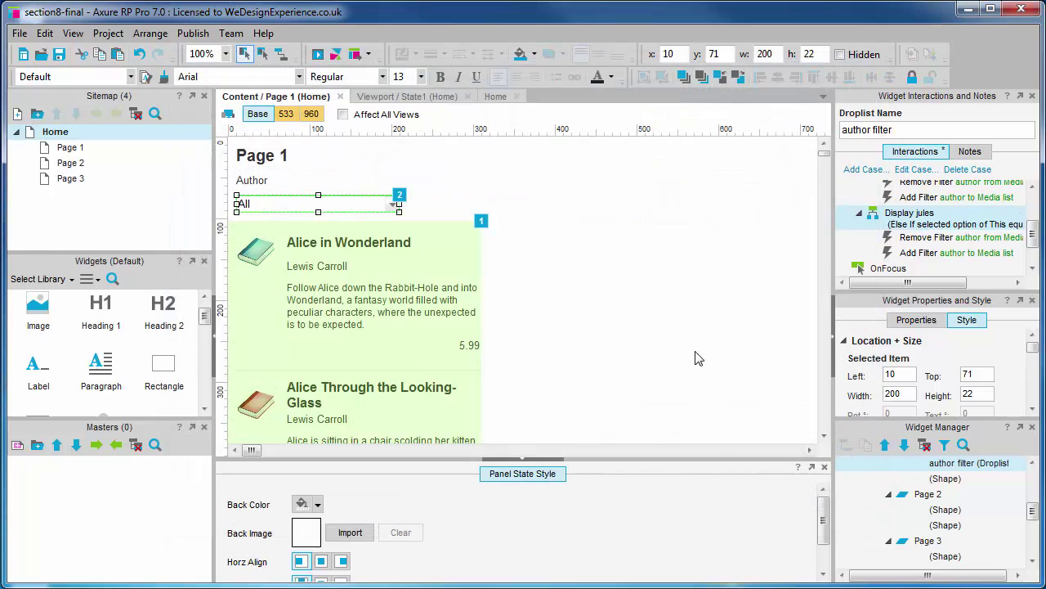
Preview the prototype with F5 and choose Lewis Carroll in the Author droplist.
key(F5)
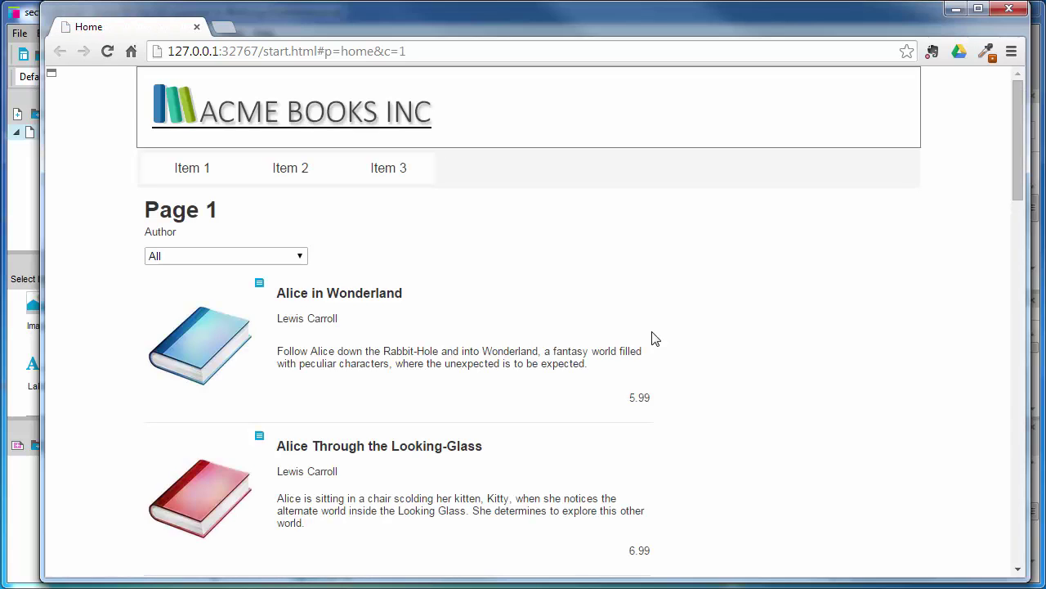
key(Tab)
key(alt+Down)
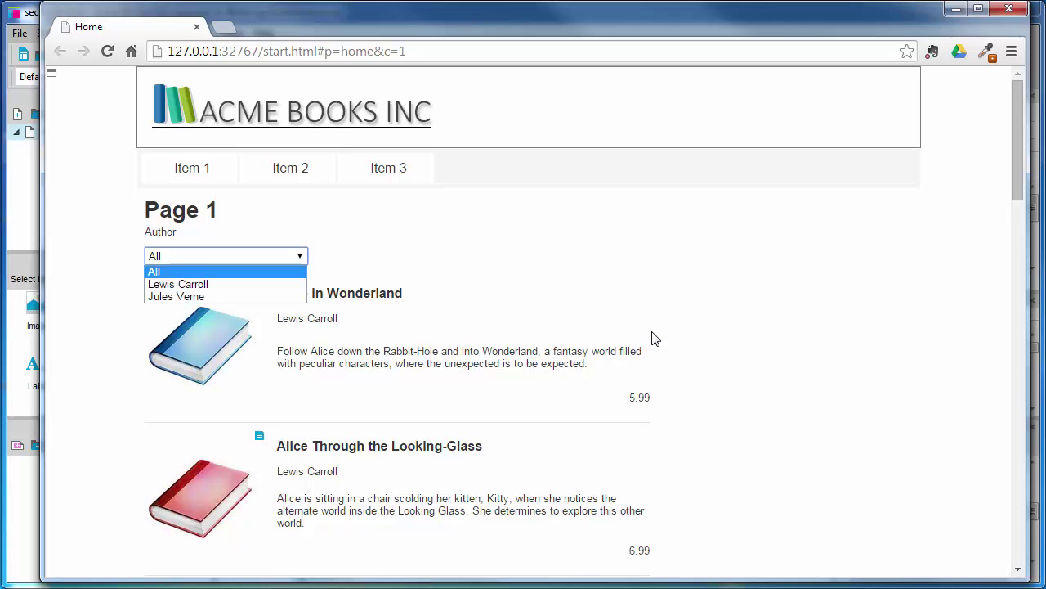
key(Down)
key(Escape)
key(Down)
scroll(654, 338, down, 2)
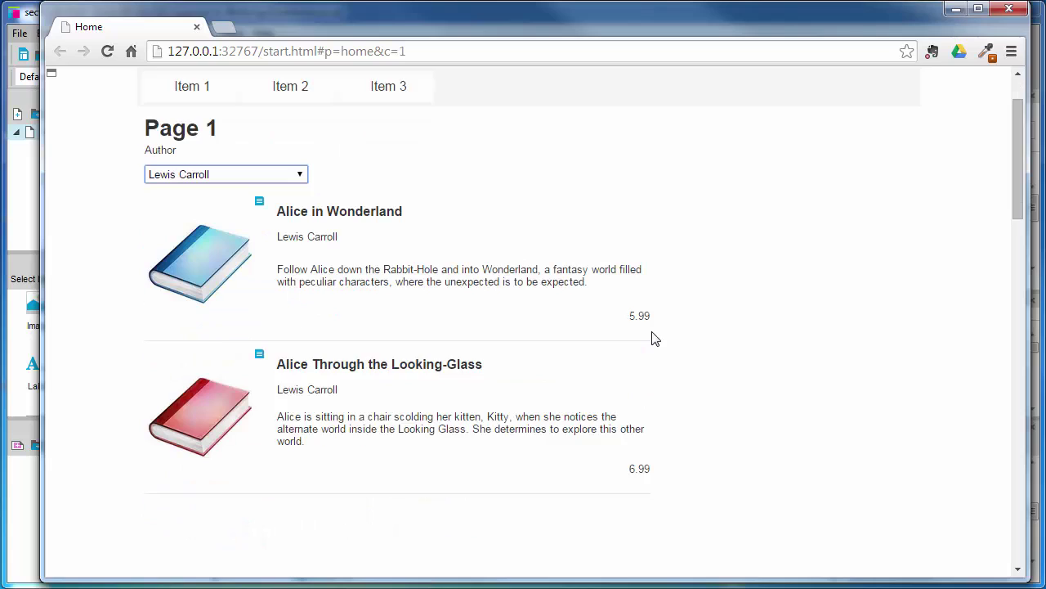
Switch the Author droplist to Jules Verne, then back to All.
key(alt+Down)
key(Up)
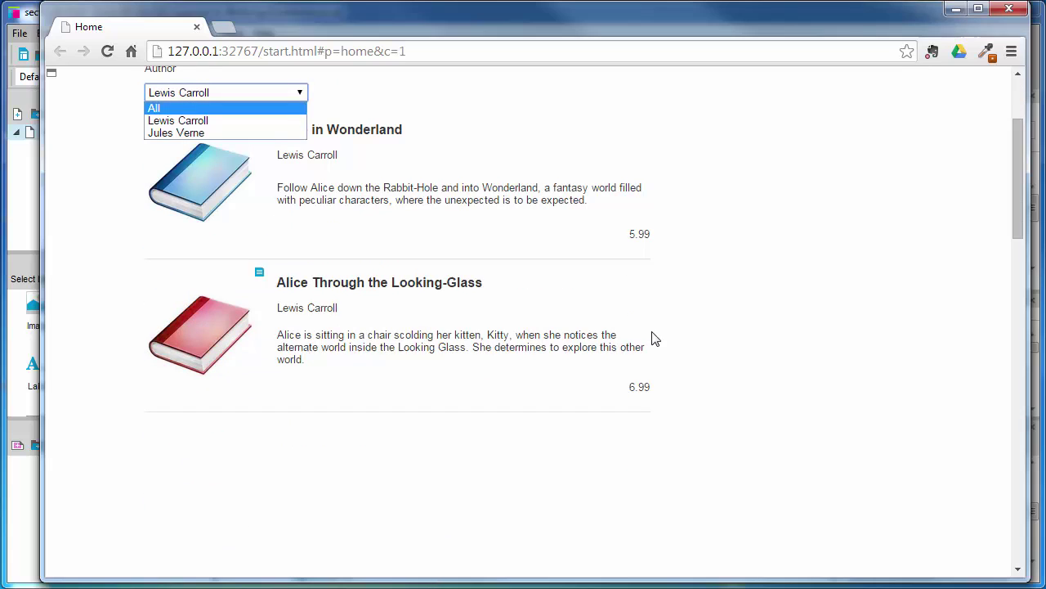
key(Down)
key(Down)
key(Return)
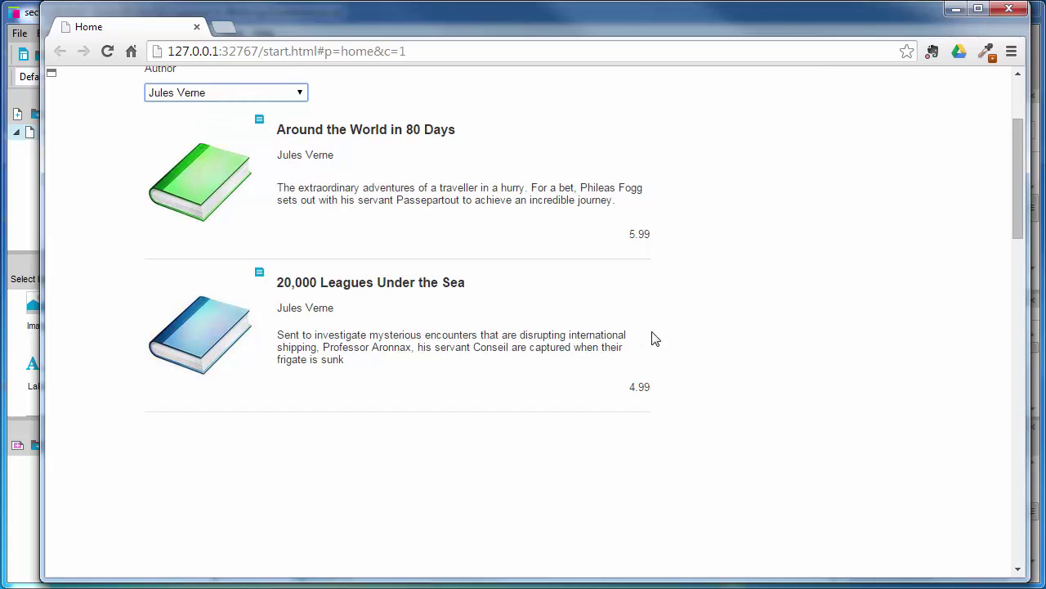
key(alt+Down)
key(Up)
key(Up)
key(Return)
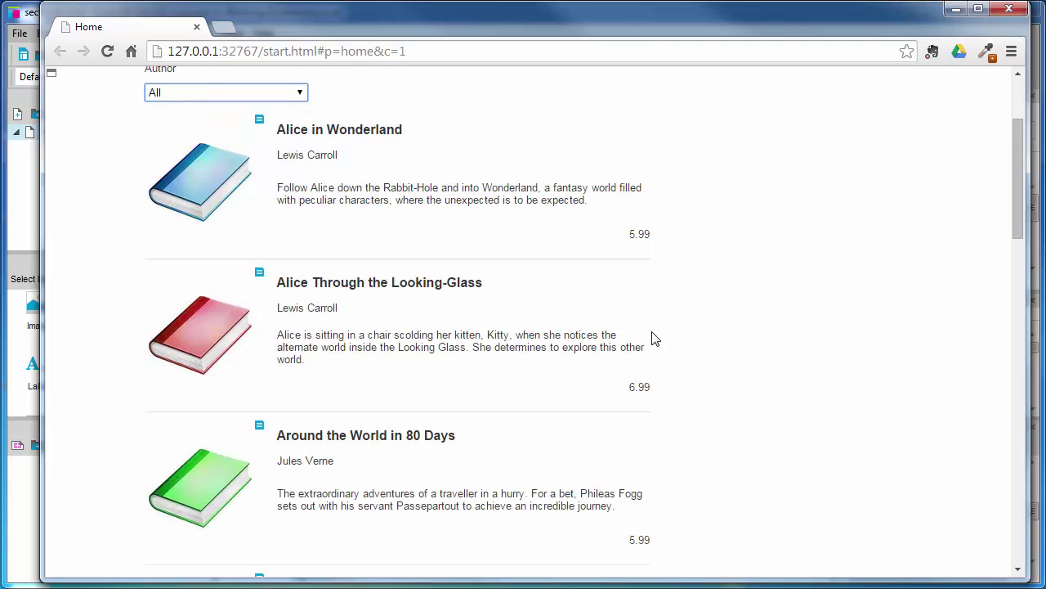
scroll(654, 338, up, 2)
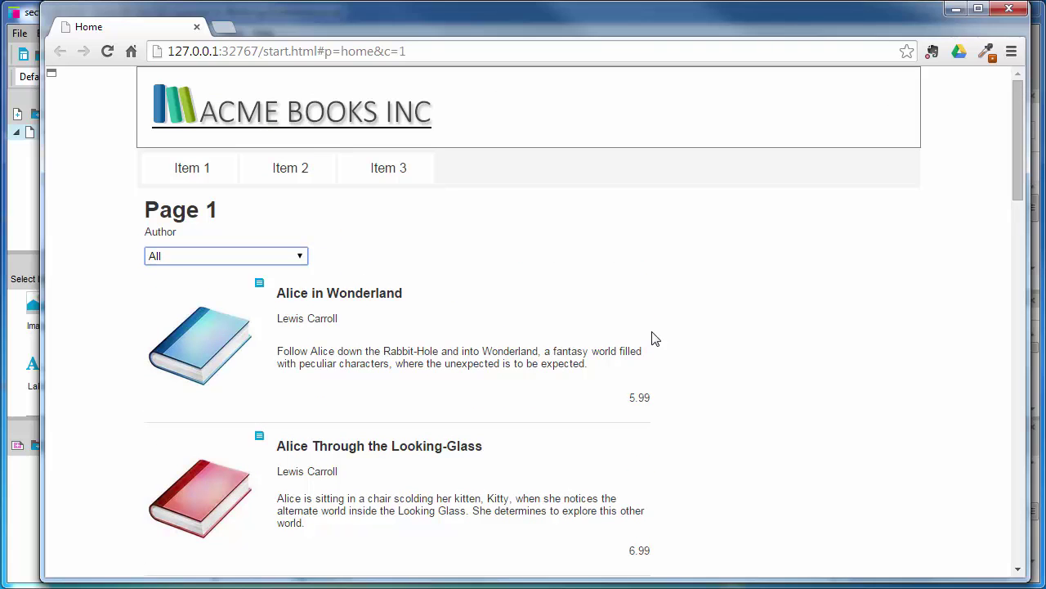
In a narrowed window, choose Lewis Carroll, All, then Jules Verne, and restore full width.
key(super+Down)
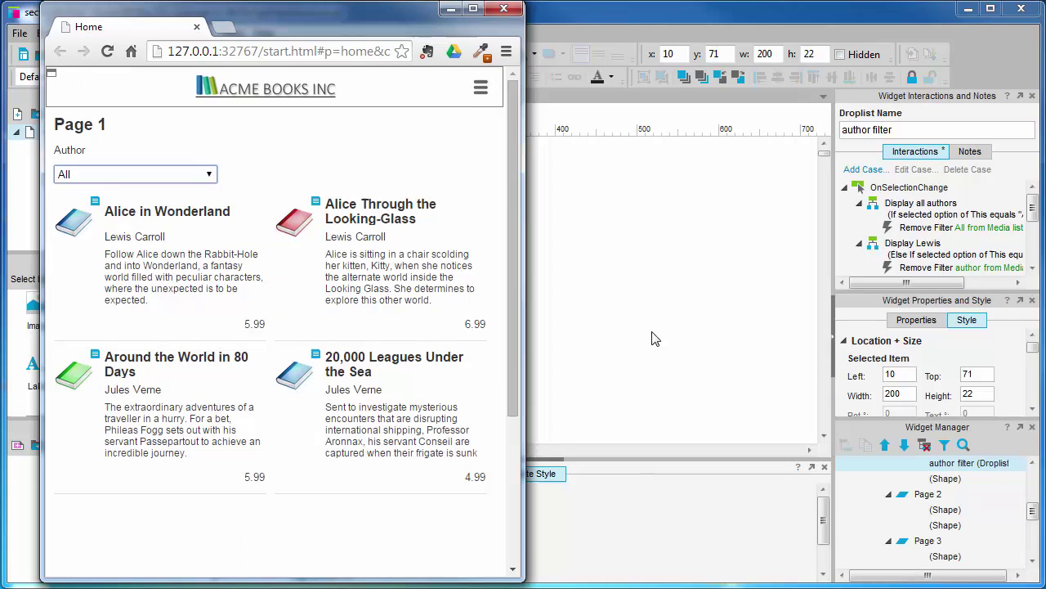
key(alt+Down)
key(Down)
key(Return)
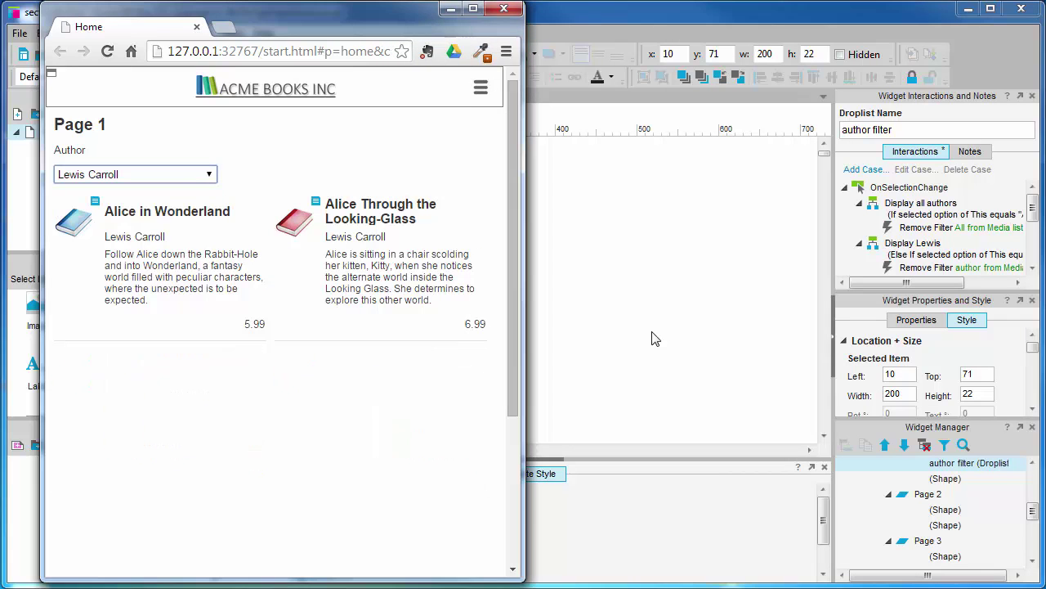
key(alt+Down)
key(Up)
key(Return)
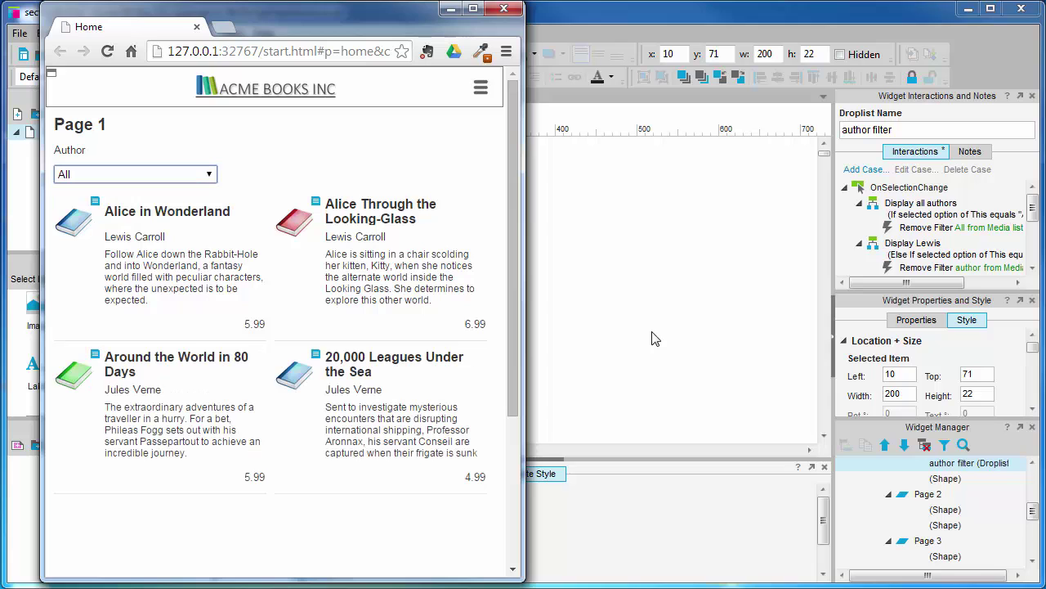
key(alt+Down)
key(Down)
key(Down)
key(Return)
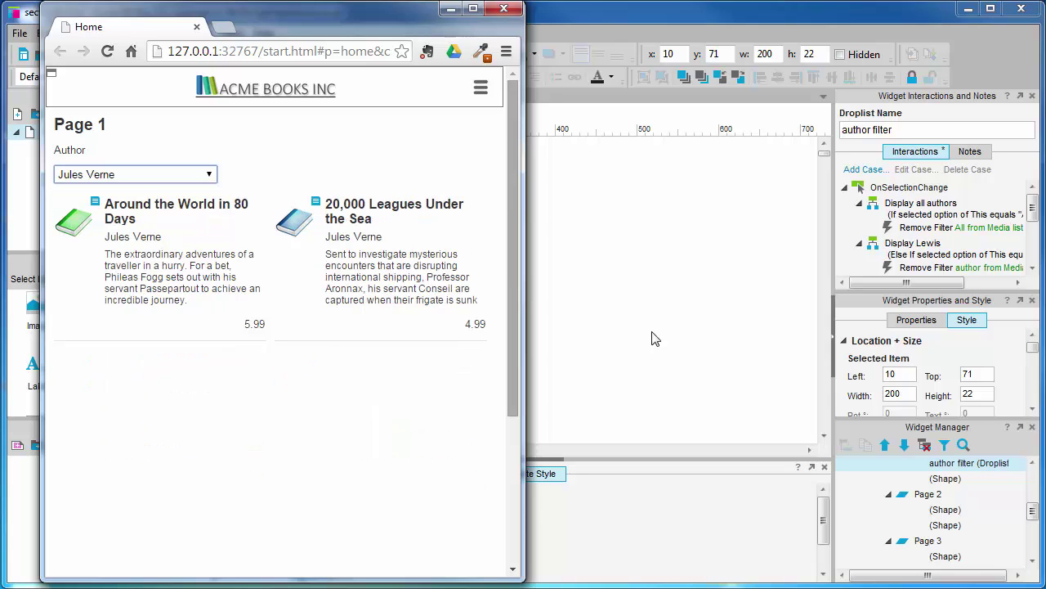
key(super+Up)
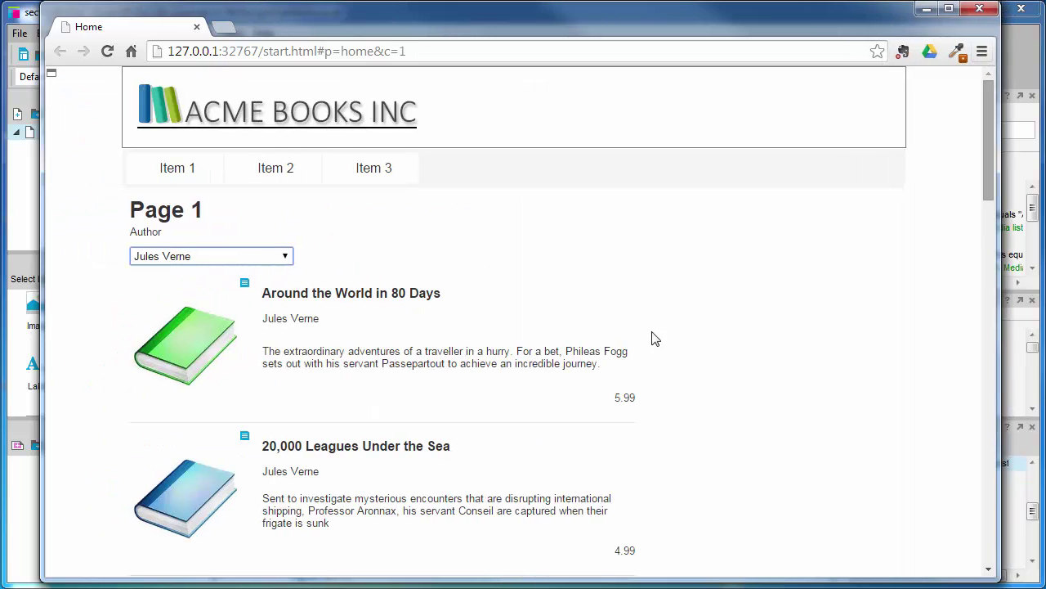
key(alt+Tab)
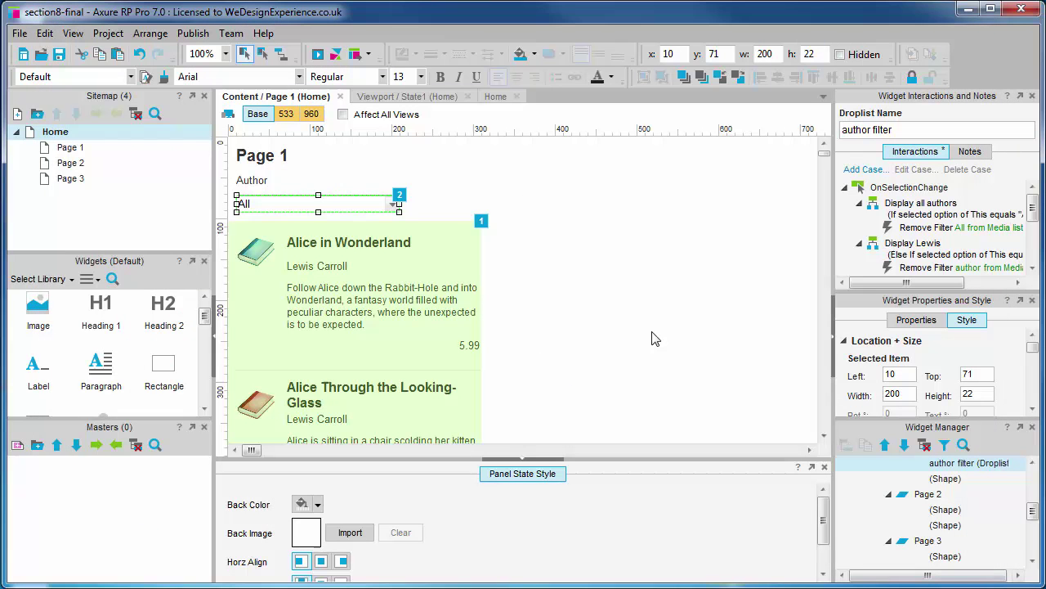